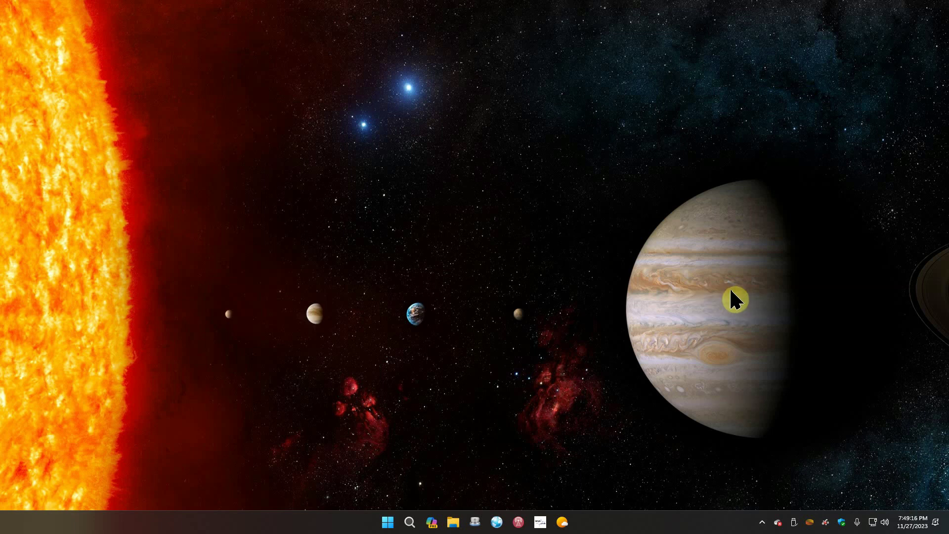
- Launch SDRconnect from the second page of the Start menu's Pinned apps
left_click(386, 521)
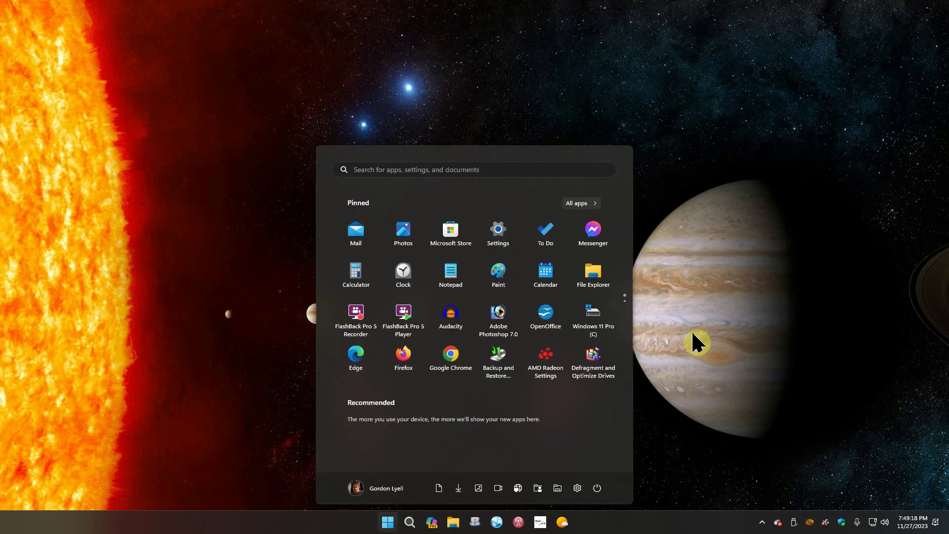
scroll(573, 339, "down", 1)
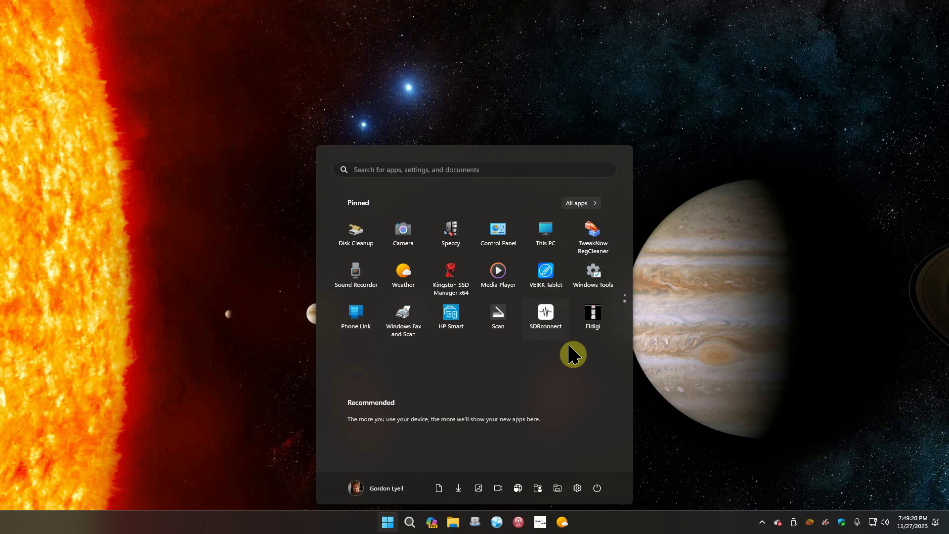
left_click(547, 321)
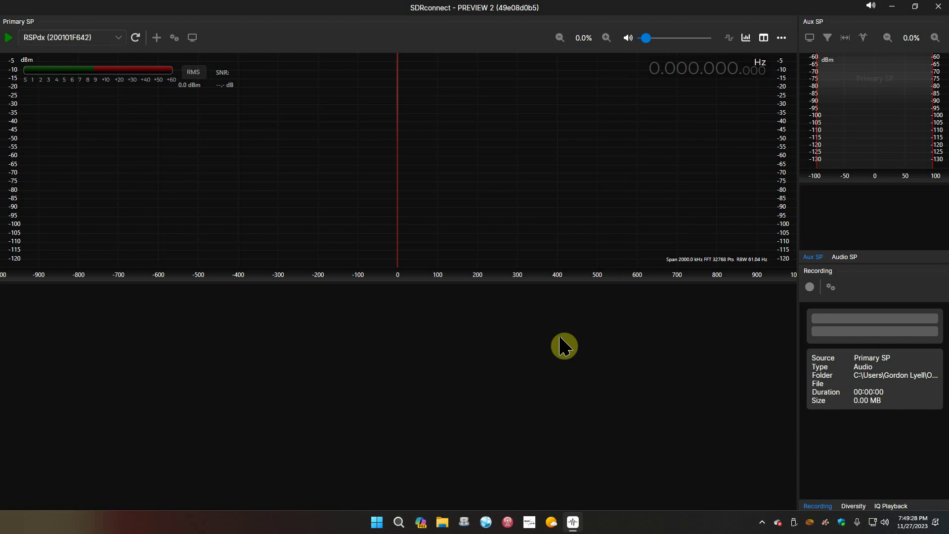
- Start streaming from the RSPdx and tune to the 5000 kHz signal on the spectrum
left_click(9, 38)
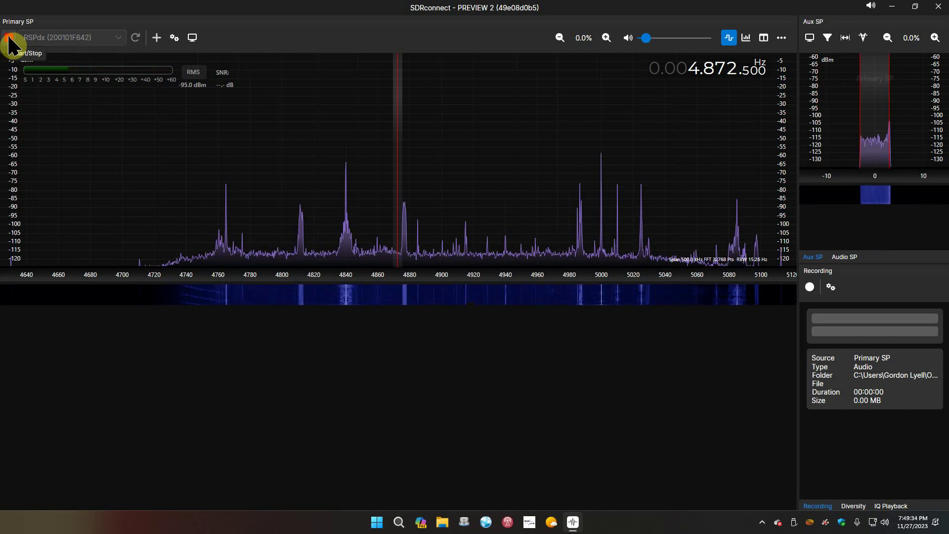
left_click(601, 244)
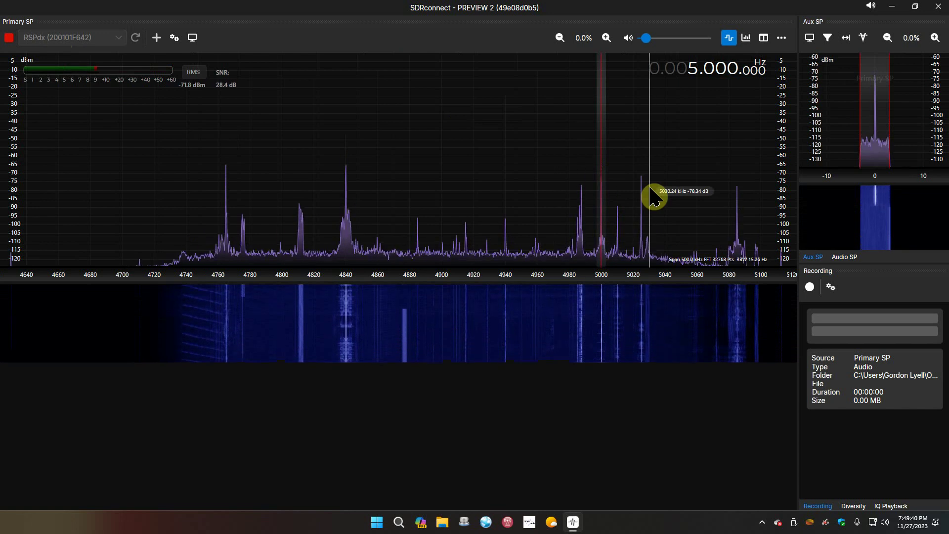
scroll(654, 197, "up", 1)
scroll(655, 197, "down", 1)
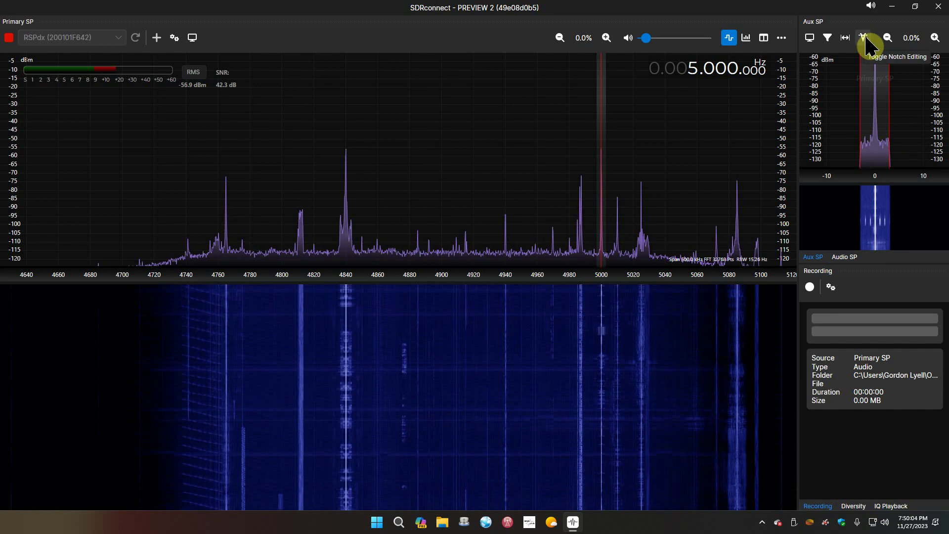
left_click(864, 36)
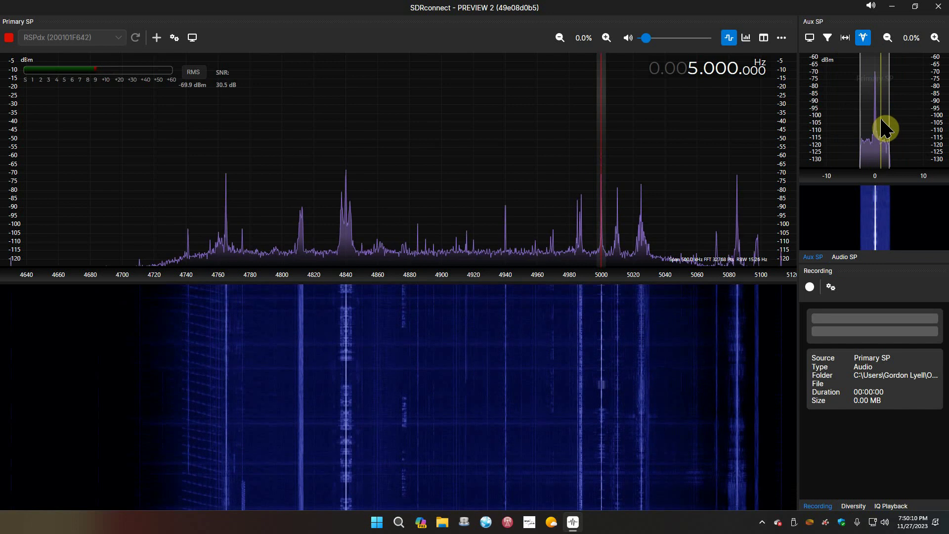
left_click(864, 39)
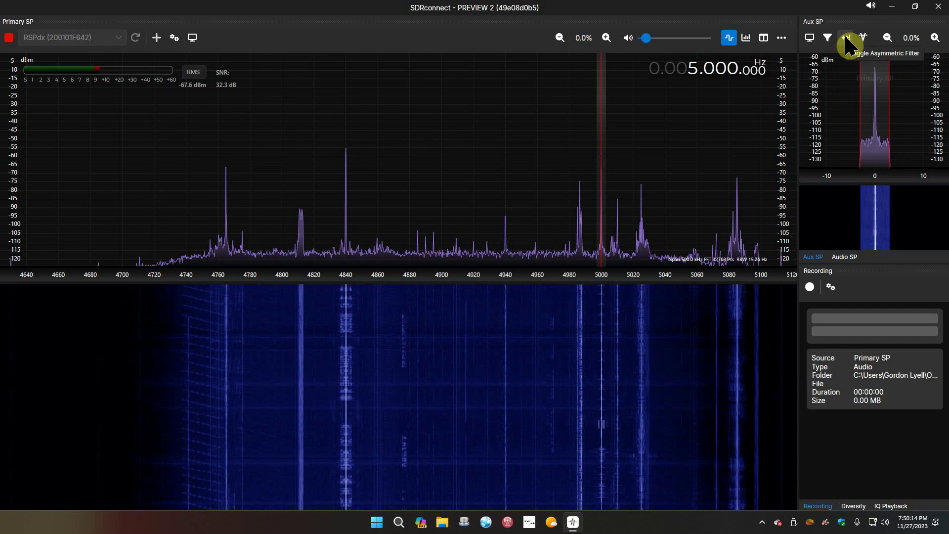
left_click(846, 39)
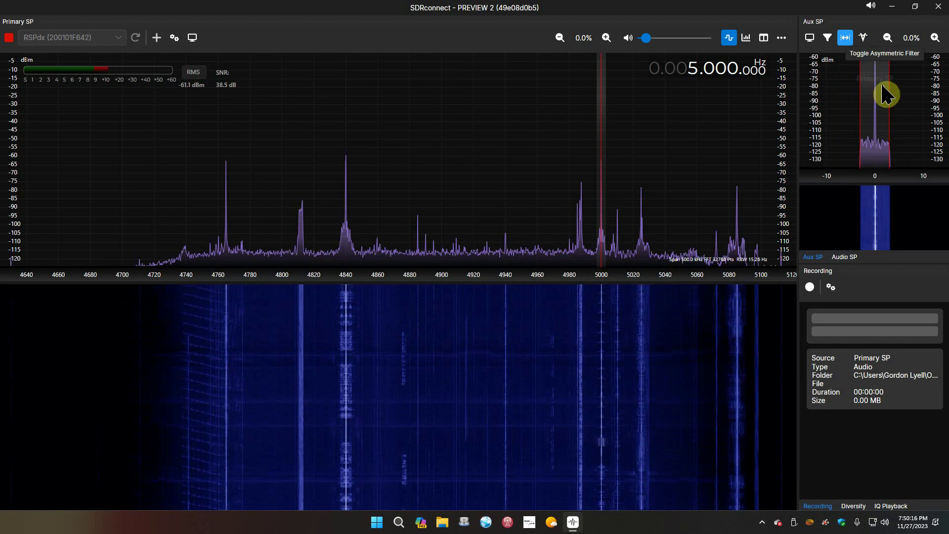
left_click_drag(908, 113, 891, 107)
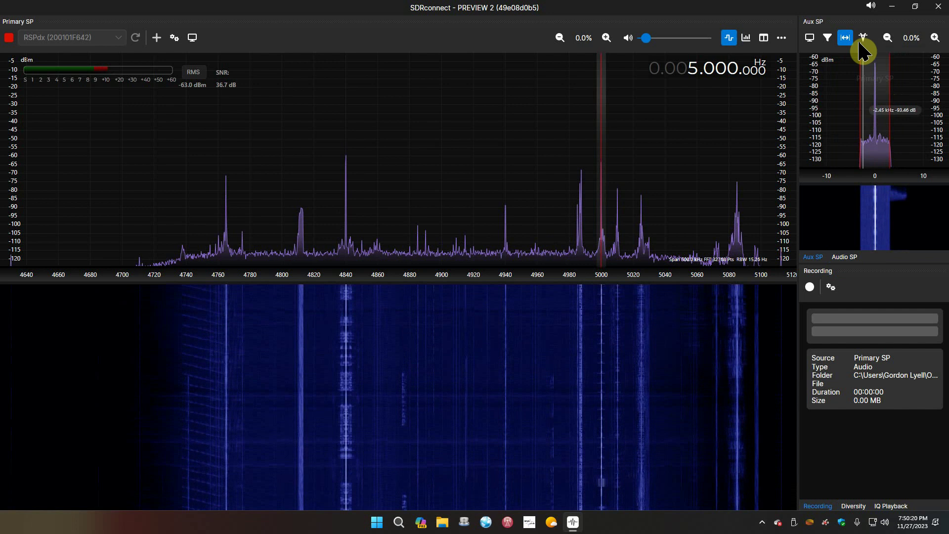
left_click(846, 38)
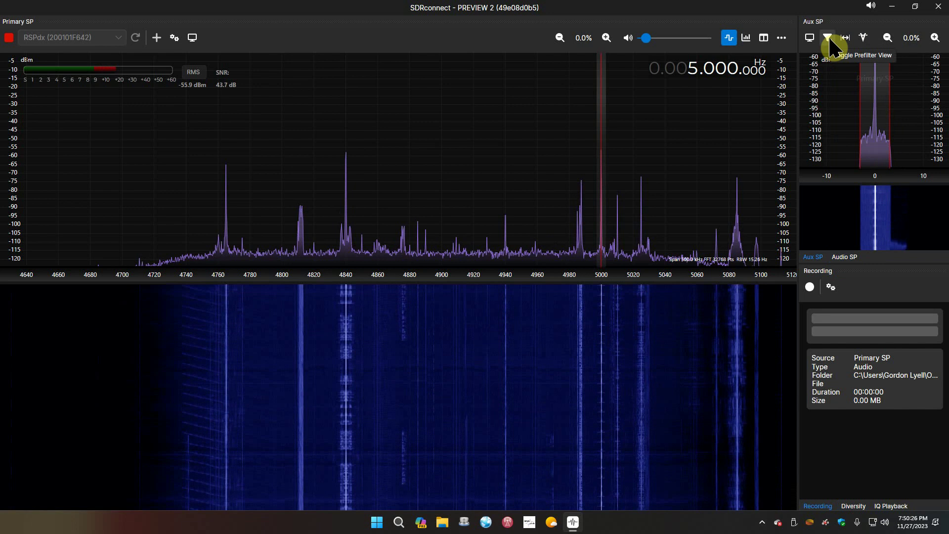
left_click(830, 39)
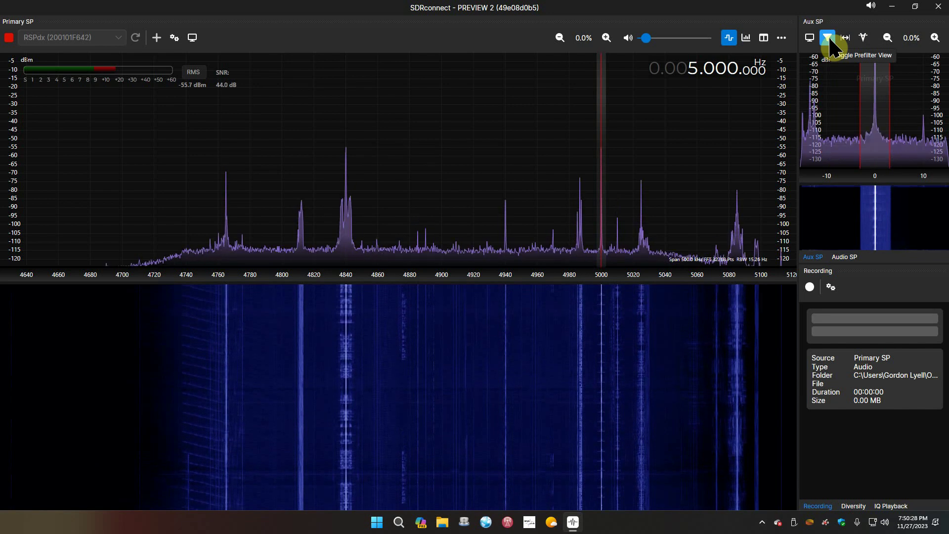
left_click(829, 38)
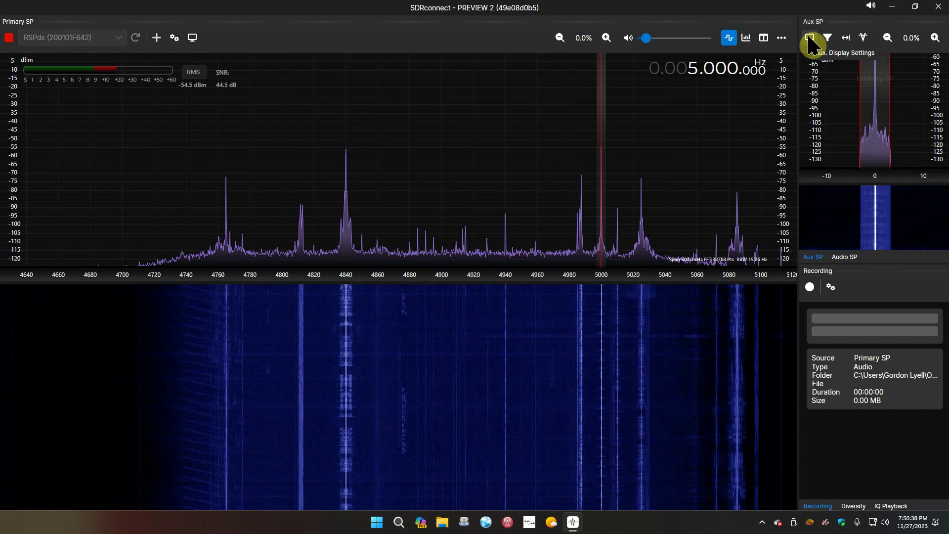
- Check Aux Display Settings, then open the Primary SP '...' menu of extra options
left_click(810, 38)
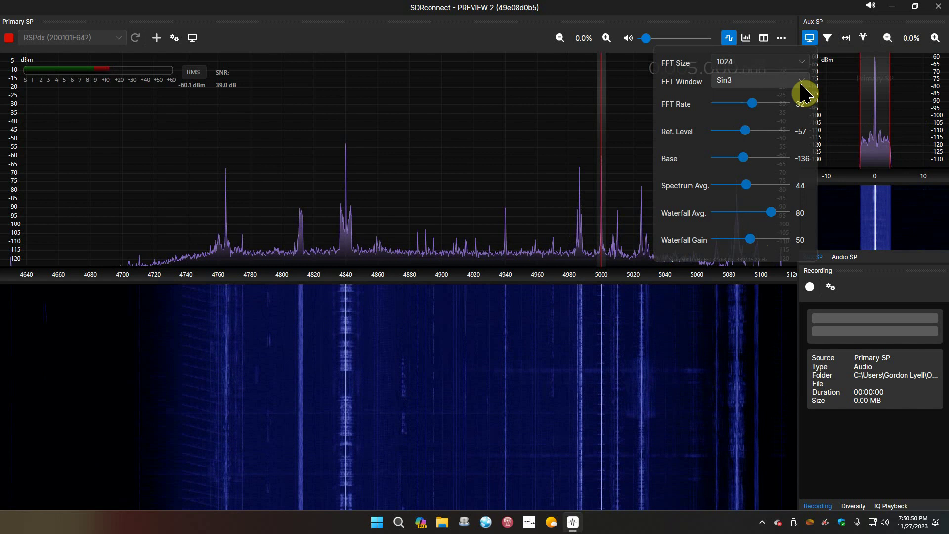
left_click(813, 43)
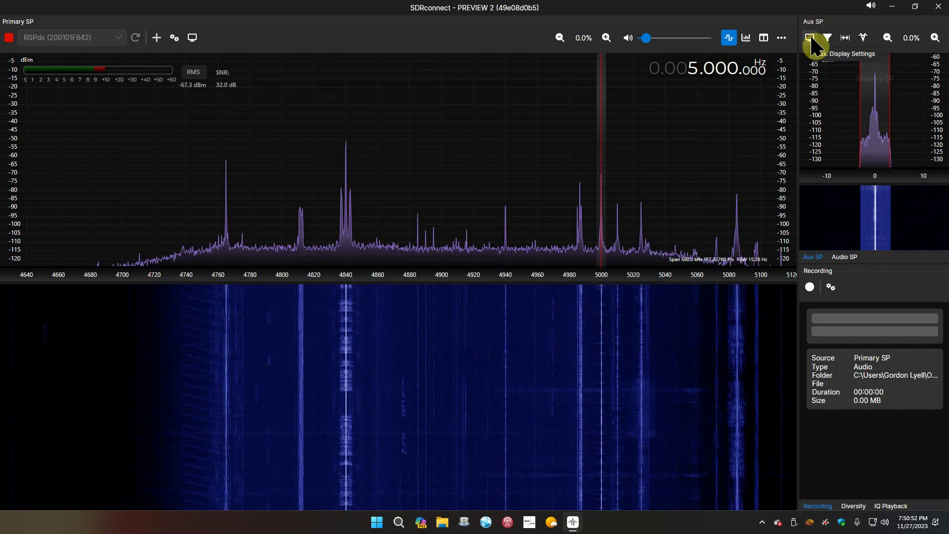
left_click(781, 38)
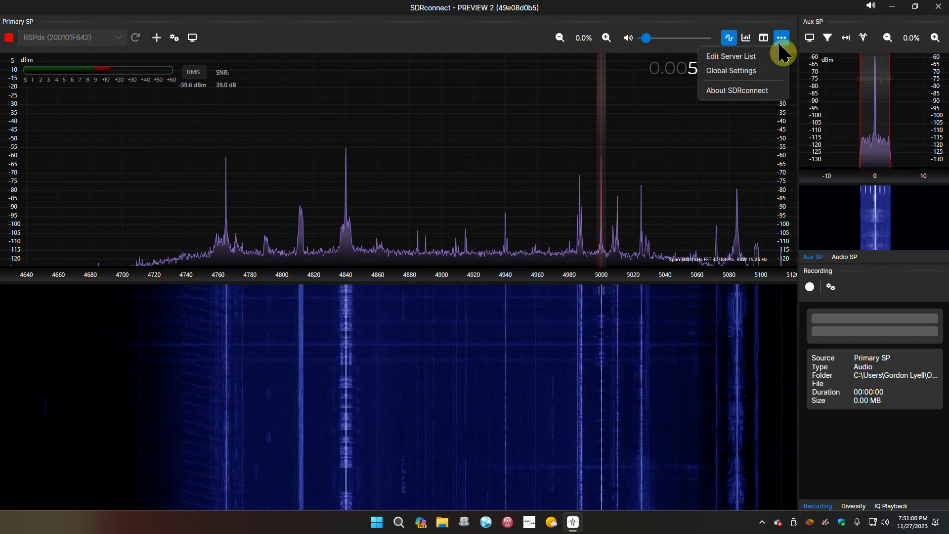
- Read through the About SDRconnect licence and font text, then dismiss it with OK
left_click(745, 101)
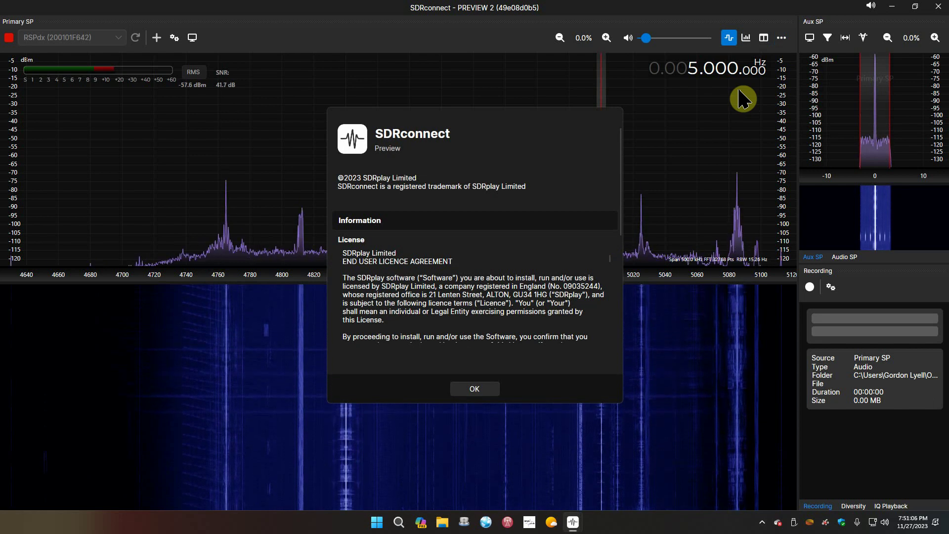
scroll(475, 221, "down", 2)
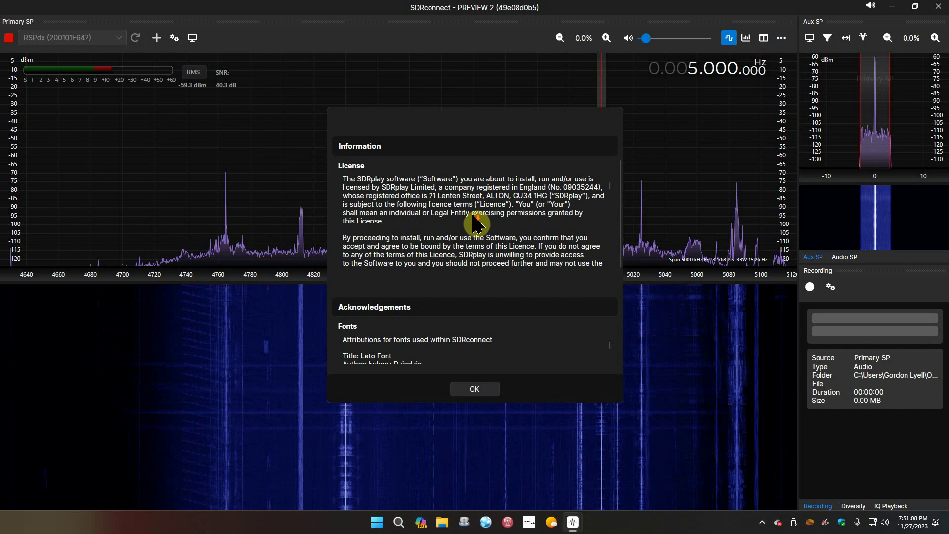
scroll(475, 222, "down", 5)
scroll(470, 322, "down", 4)
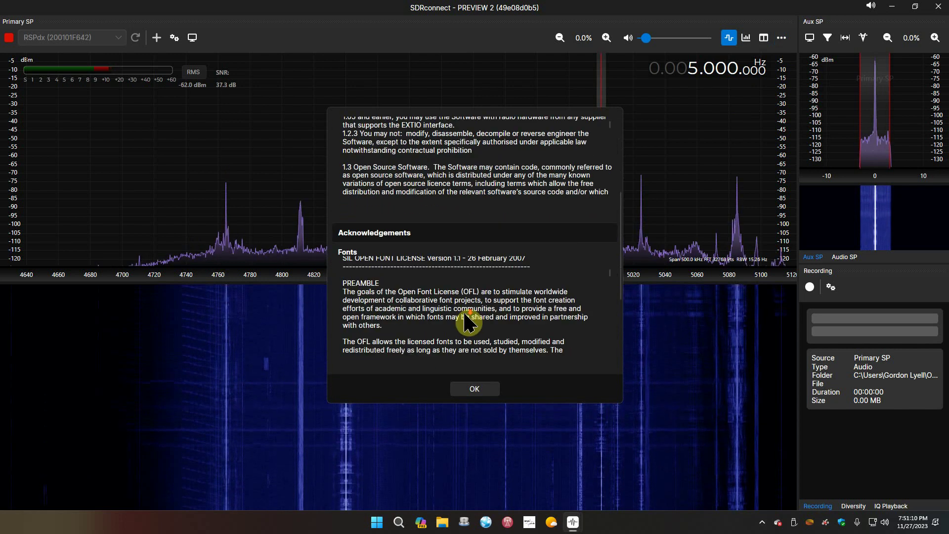
scroll(468, 323, "down", 5)
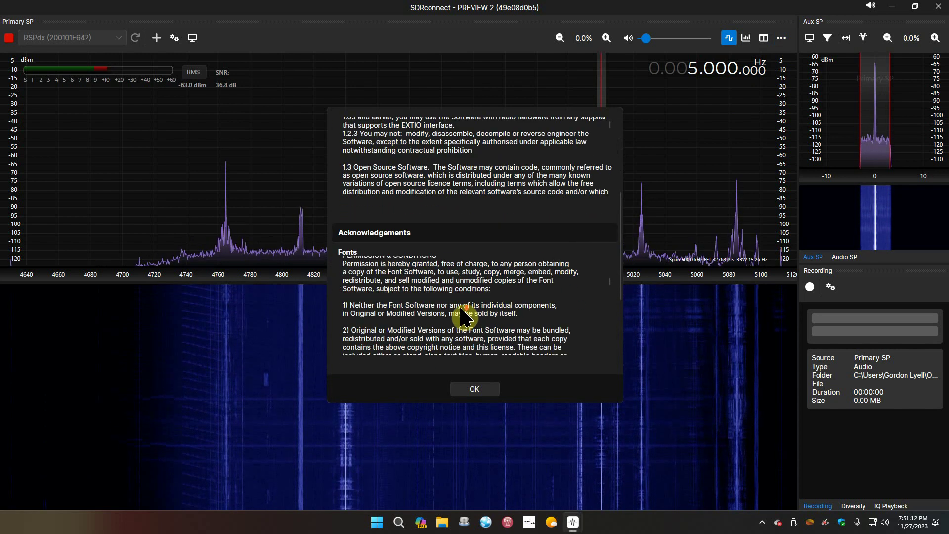
scroll(465, 319, "down", 3)
scroll(464, 319, "up", 5)
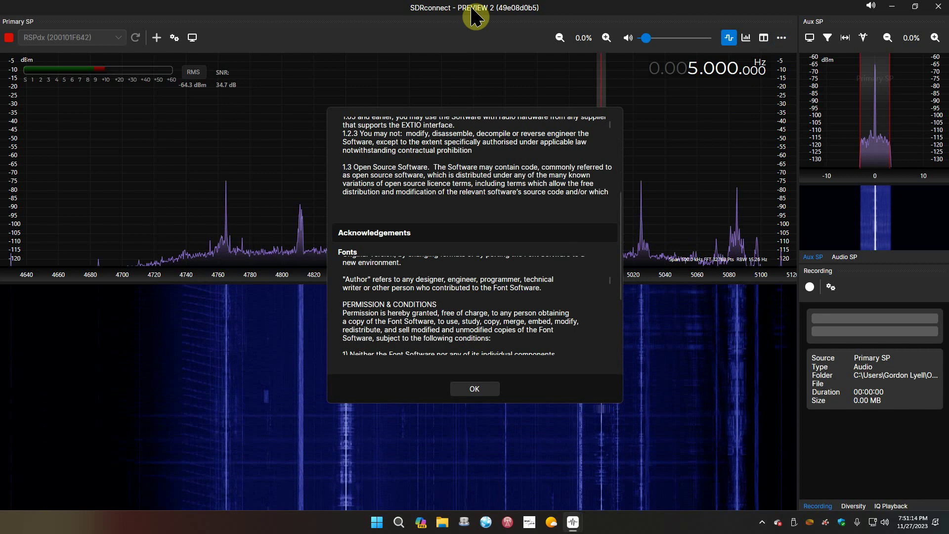
left_click(475, 391)
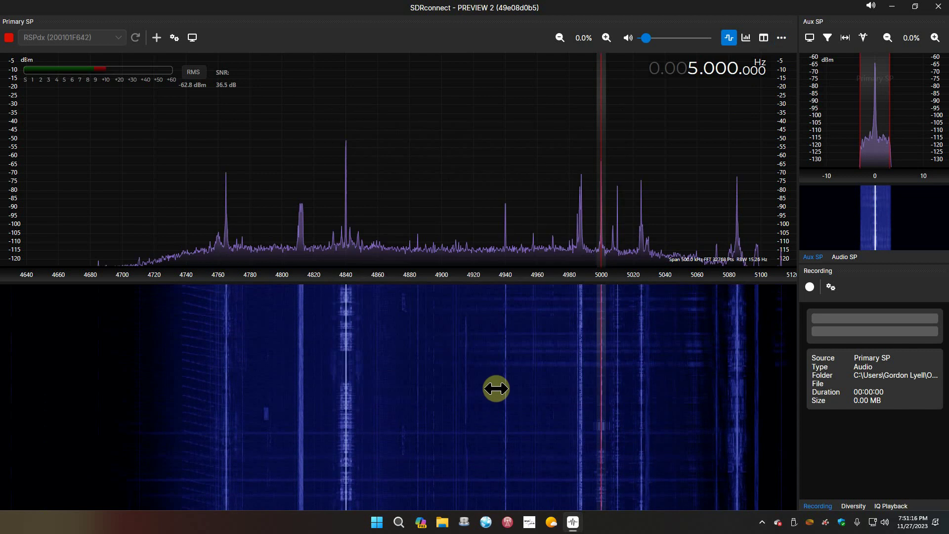
- Show the side panel and expand Bands/KeyPad, keeping the Broadcast Bands group selected
left_click(764, 38)
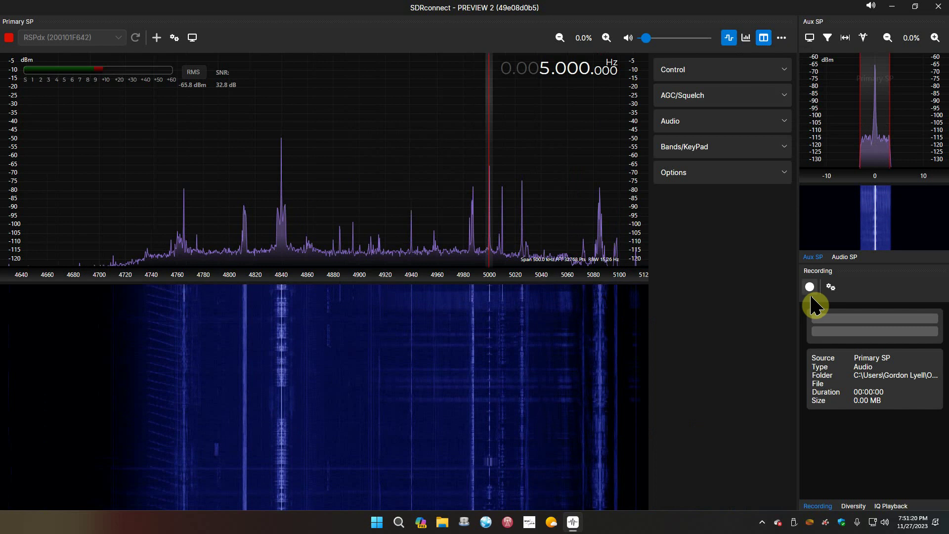
left_click(782, 150)
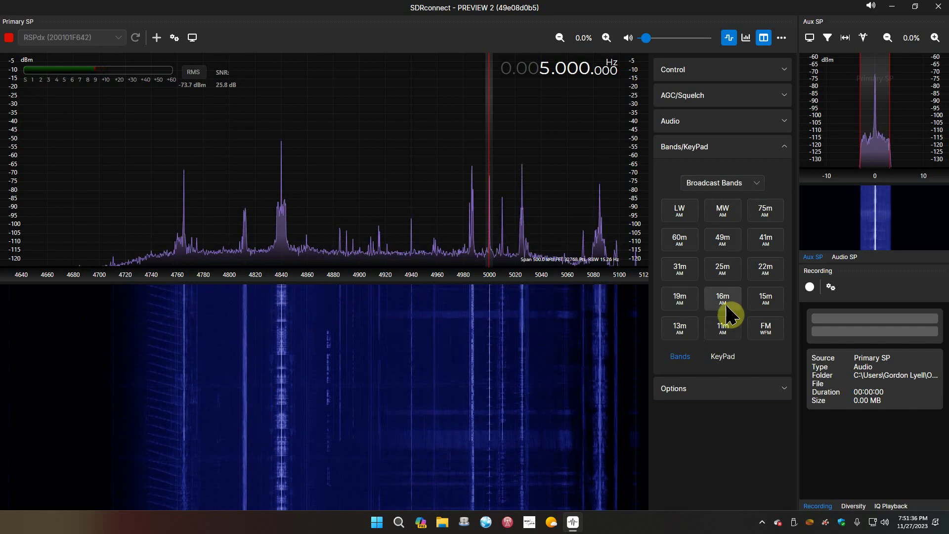
left_click(759, 190)
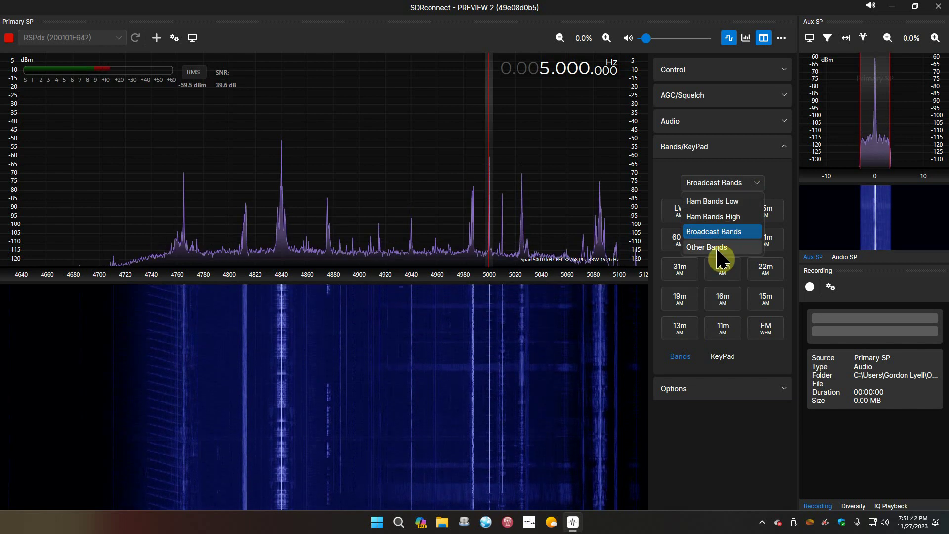
left_click(759, 188)
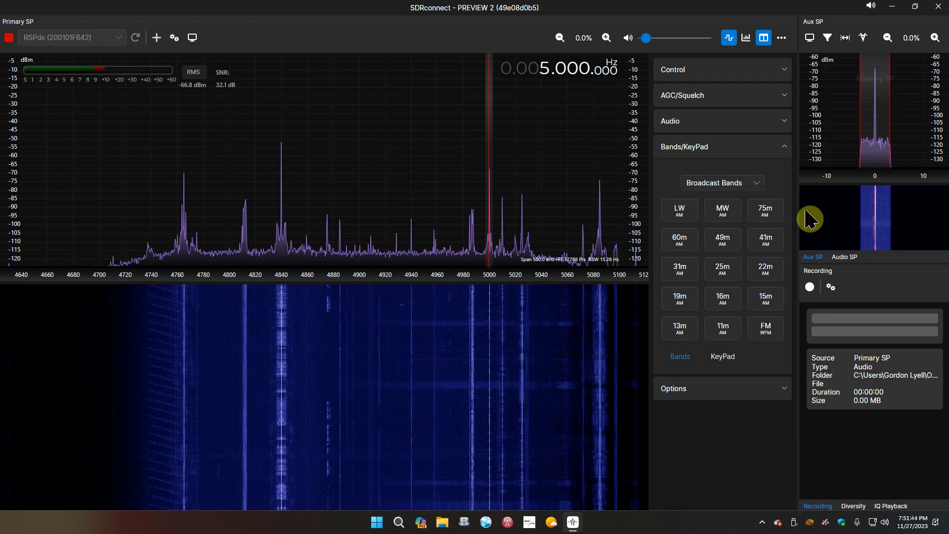
- Tune to 5,000 Hz using the KeyPad, then return to the Broadcast Bands presets
left_click(724, 357)
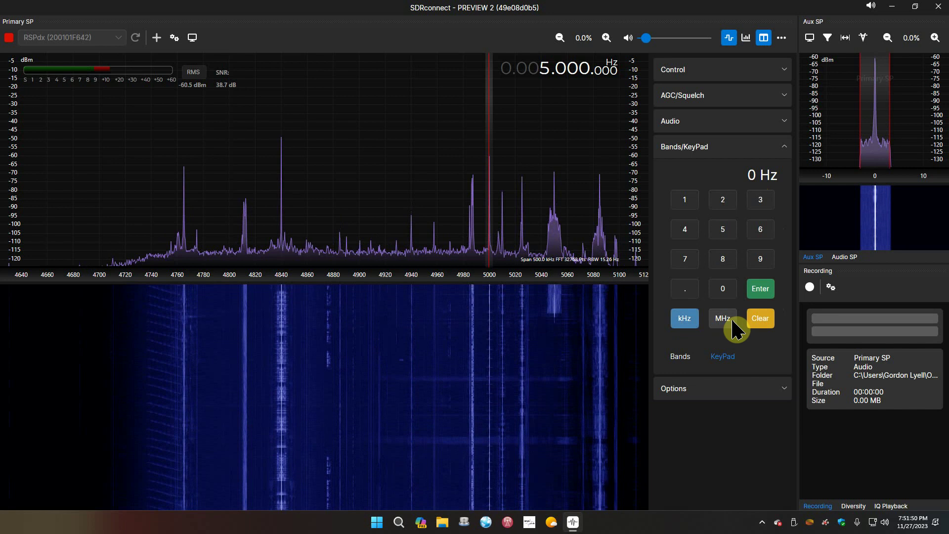
left_click(684, 207)
left_click(721, 292)
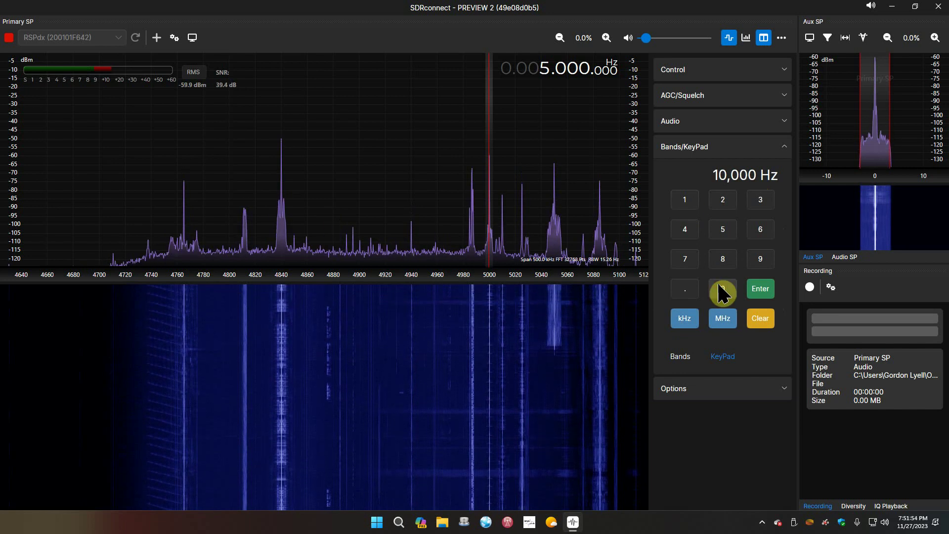
left_click(685, 321)
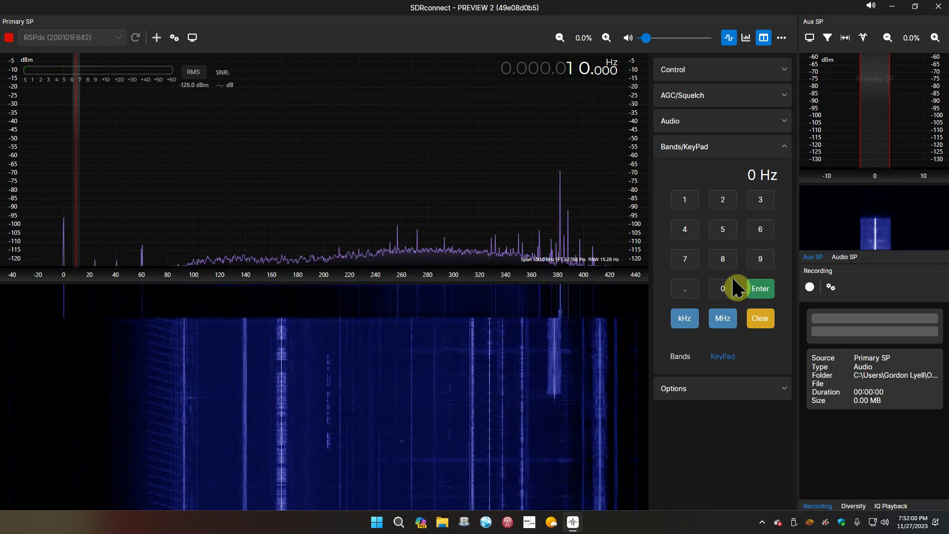
left_click(723, 231)
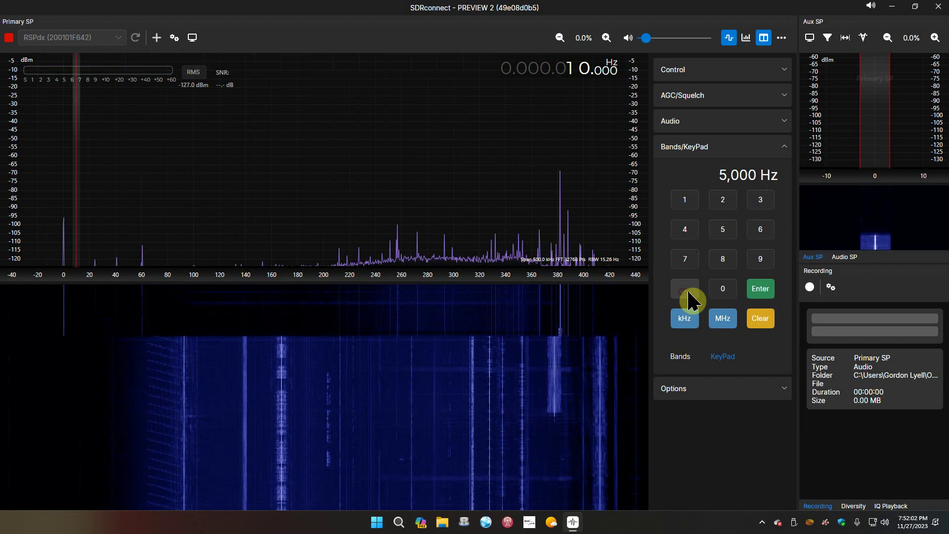
left_click(723, 290)
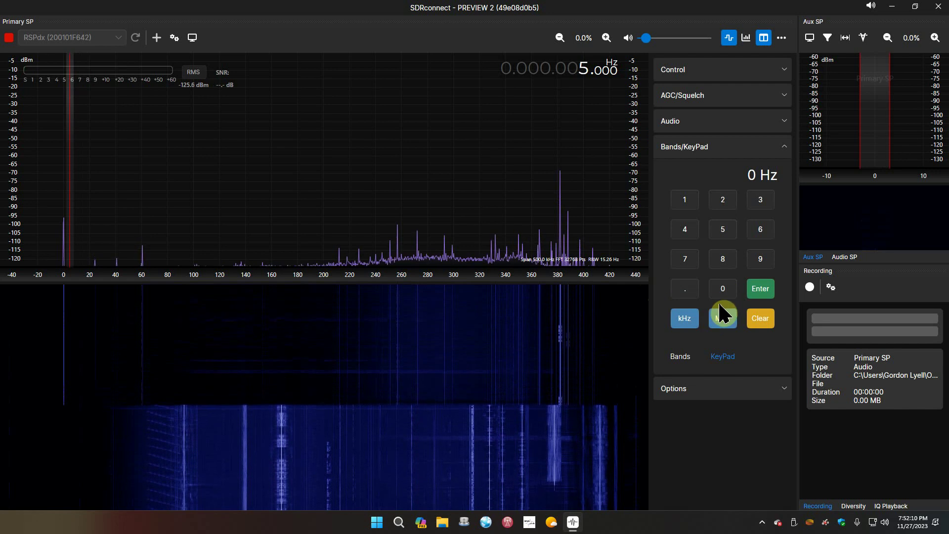
left_click(725, 234)
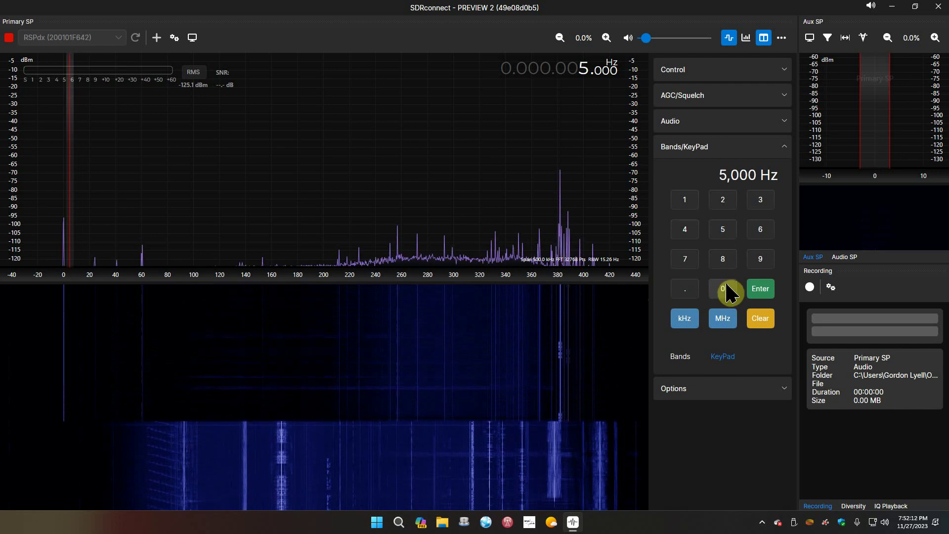
left_click(758, 291)
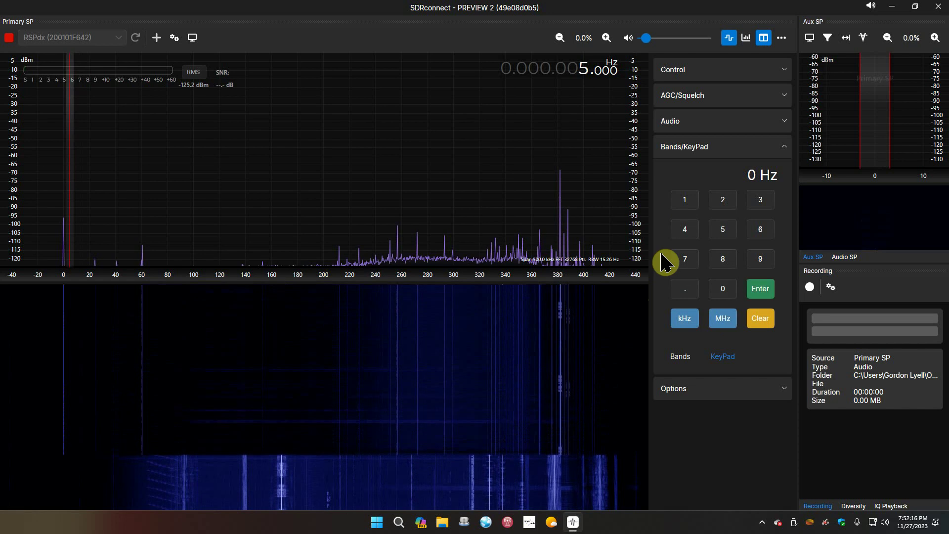
left_click(685, 358)
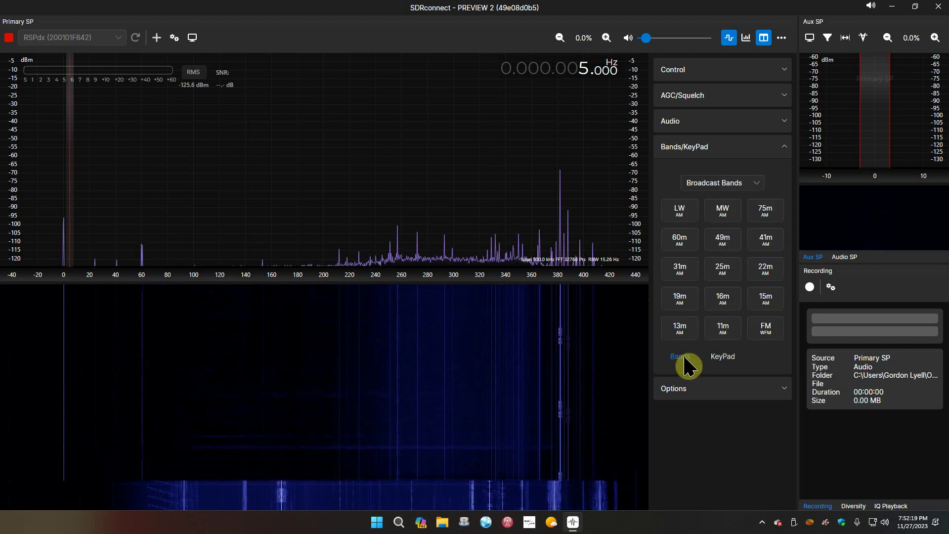
- Select the 49m band preset and tune to the 6000 kHz signal on the spectrum
left_click(725, 245)
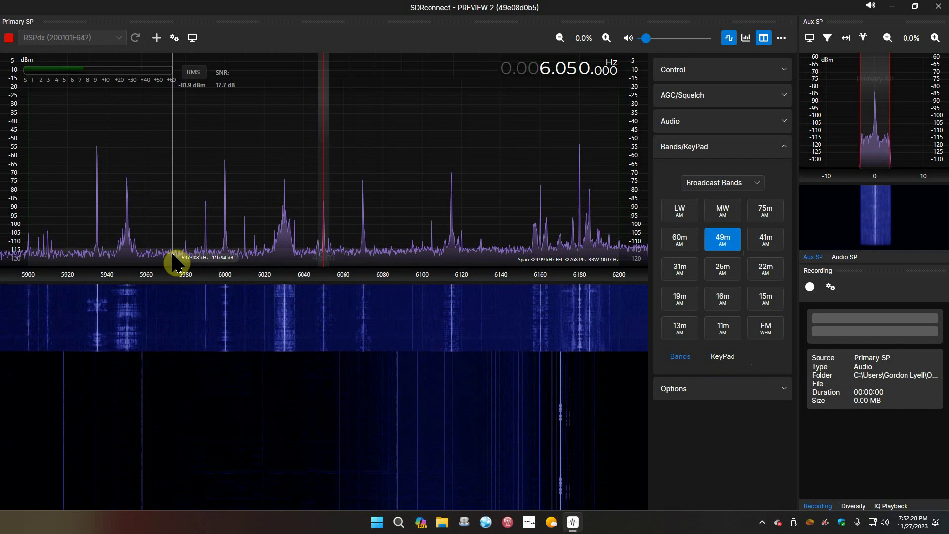
left_click(225, 245)
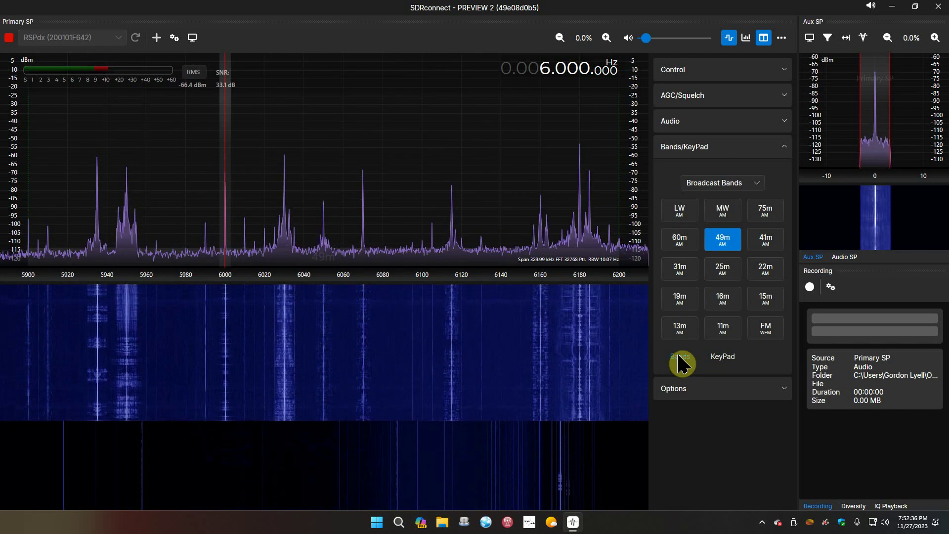
left_click(725, 360)
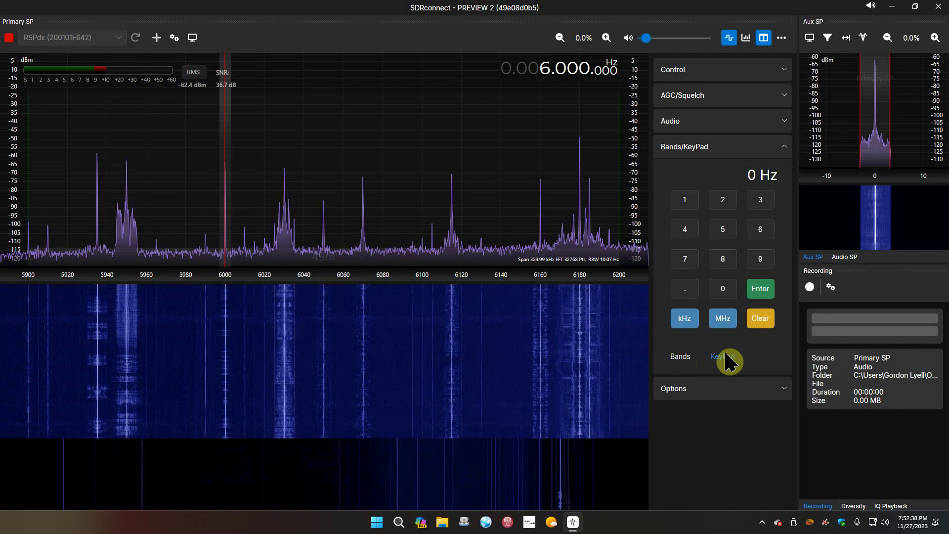
left_click(685, 358)
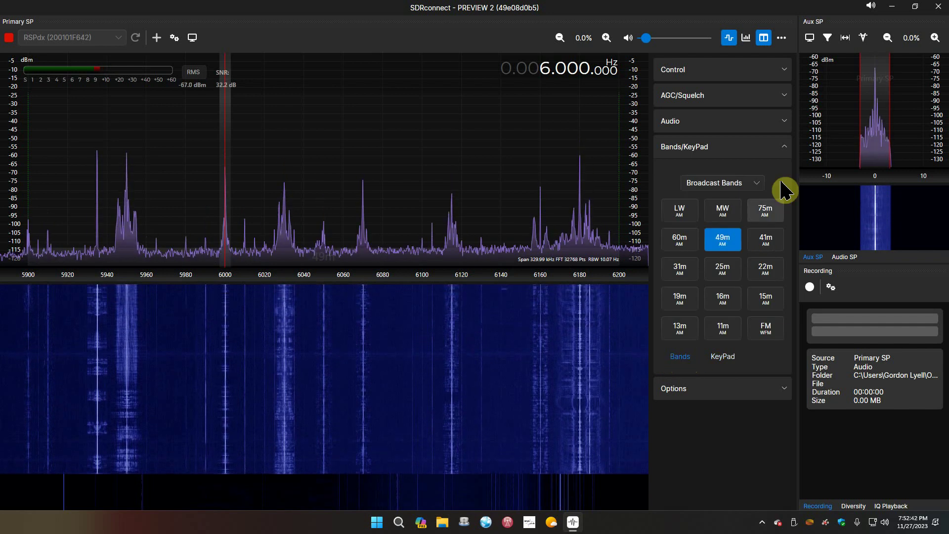
- Collapse Bands/KeyPad, glance at Options and Audio, and set the AGC profile to Medium
left_click(785, 154)
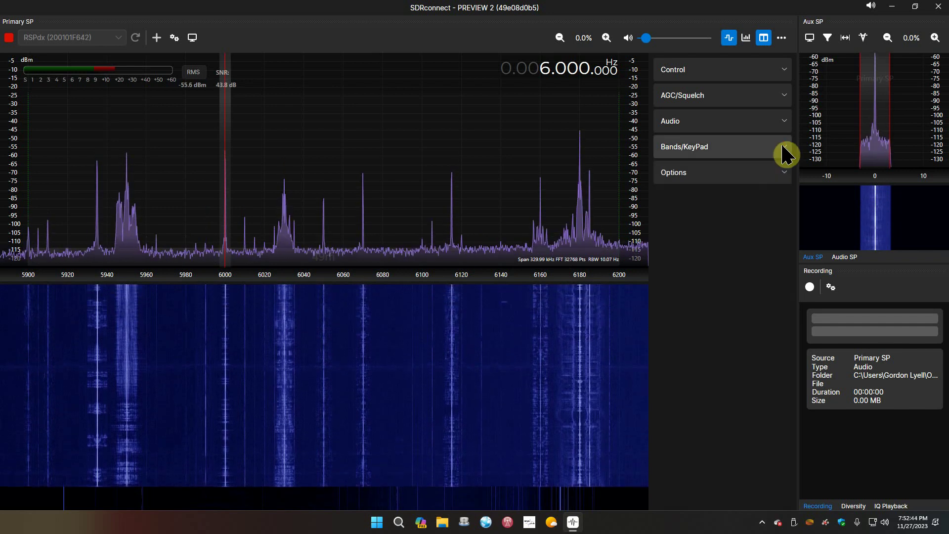
left_click(784, 179)
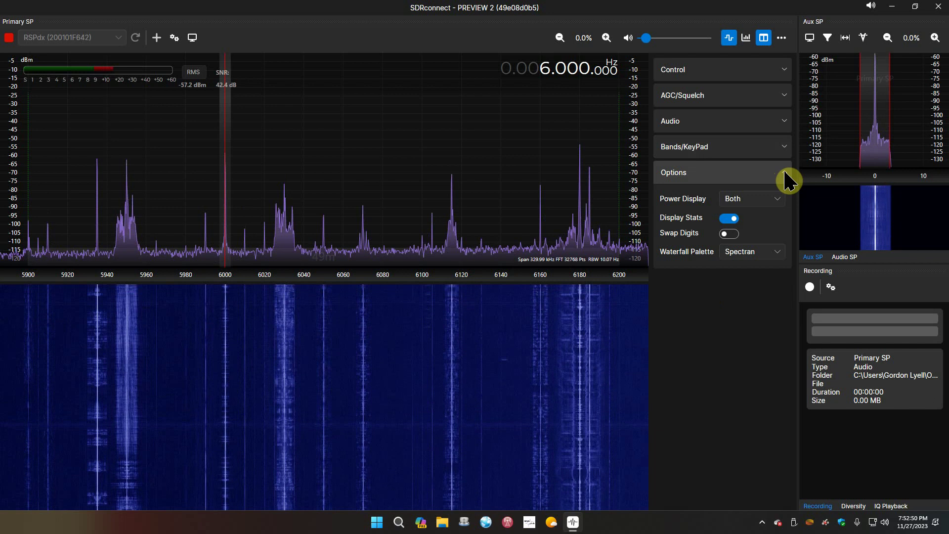
left_click(785, 164)
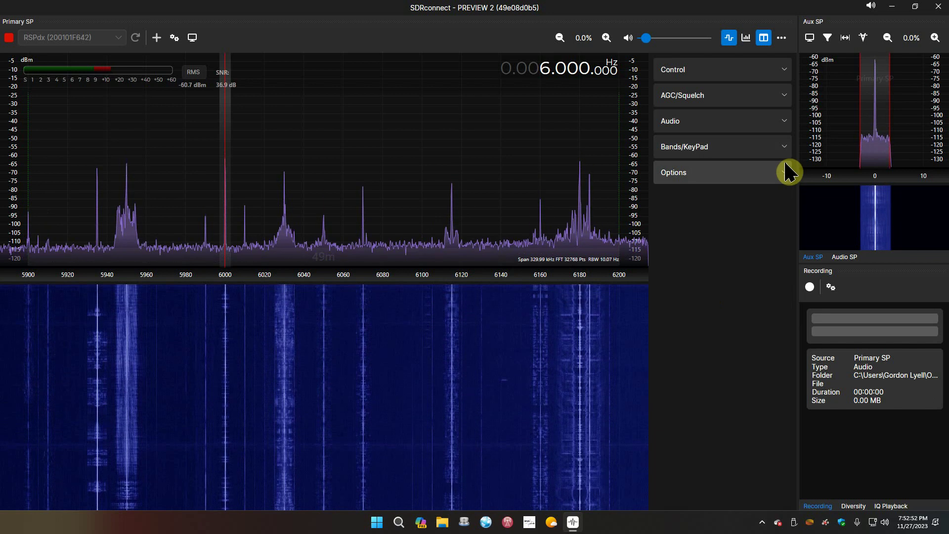
left_click(781, 121)
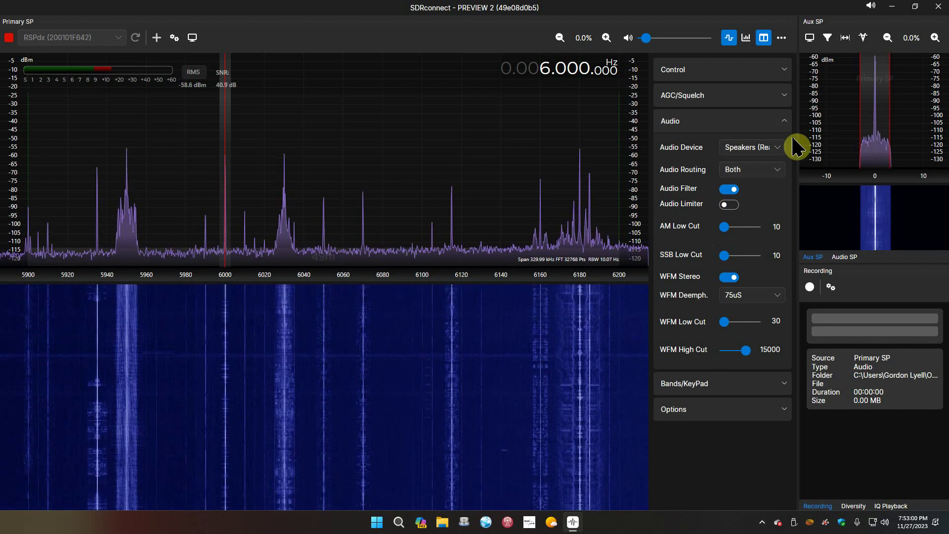
left_click(786, 122)
left_click(786, 97)
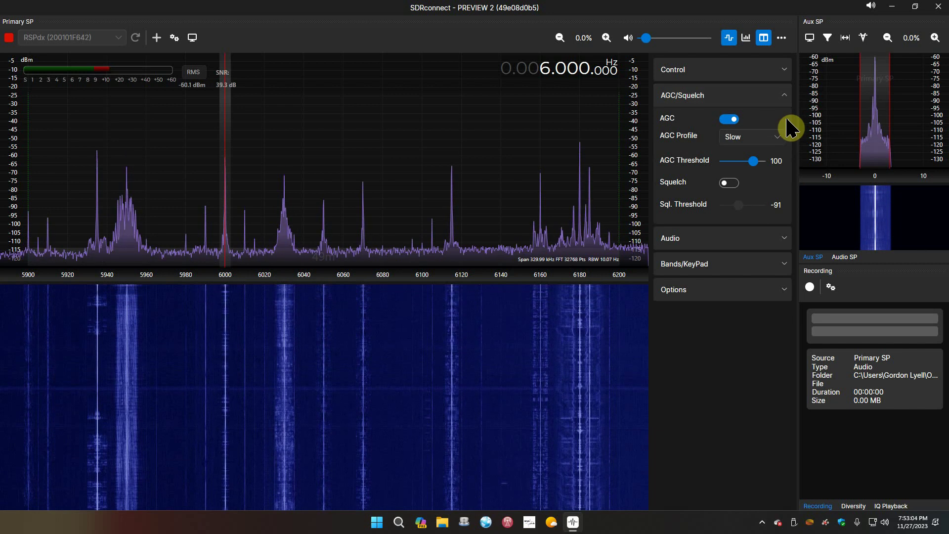
left_click(778, 138)
left_click(757, 170)
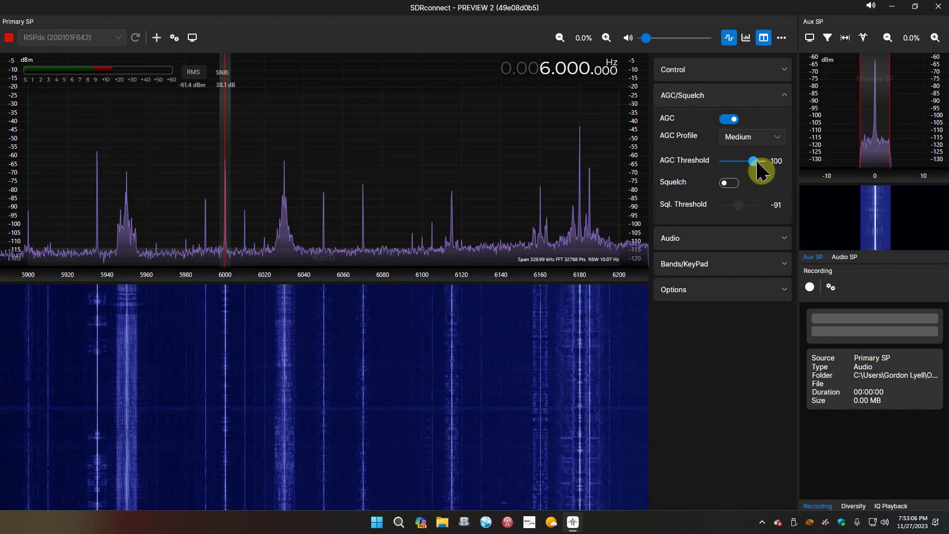
left_click(789, 101)
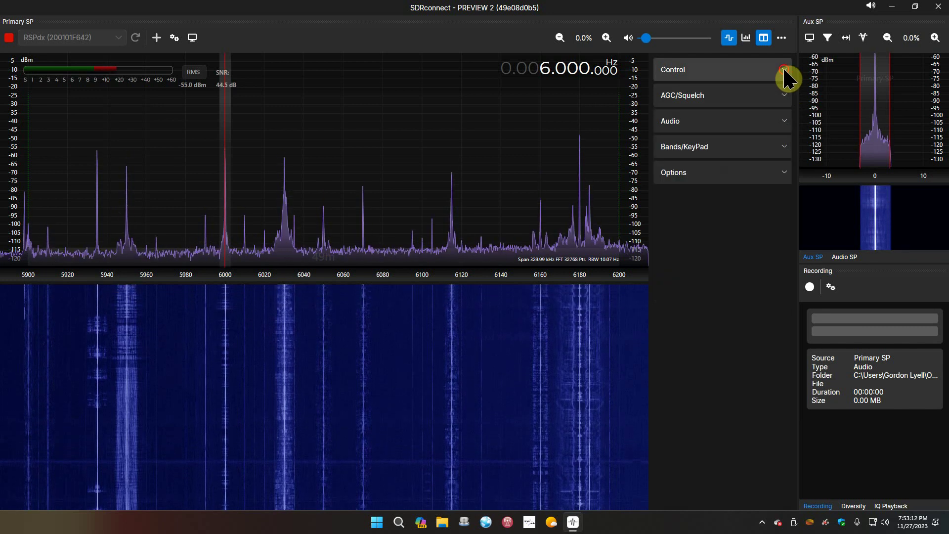
- Review the Control mode, filter and step lists, keeping AM, 6K and 1 kHz
left_click(785, 72)
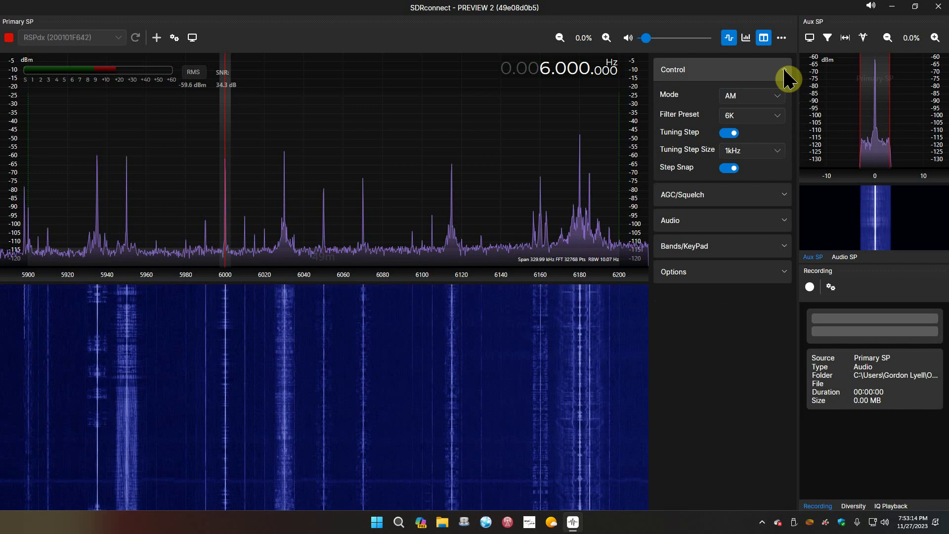
left_click(778, 97)
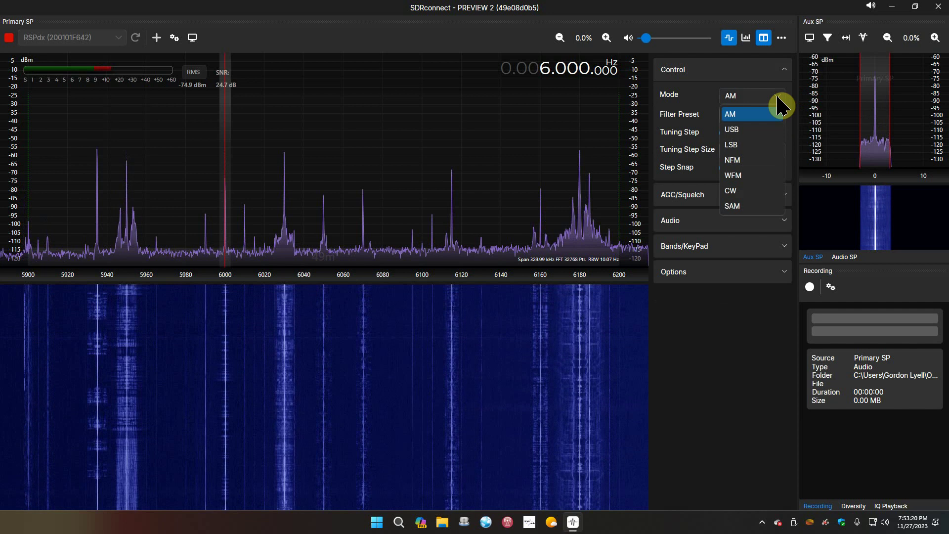
left_click(779, 97)
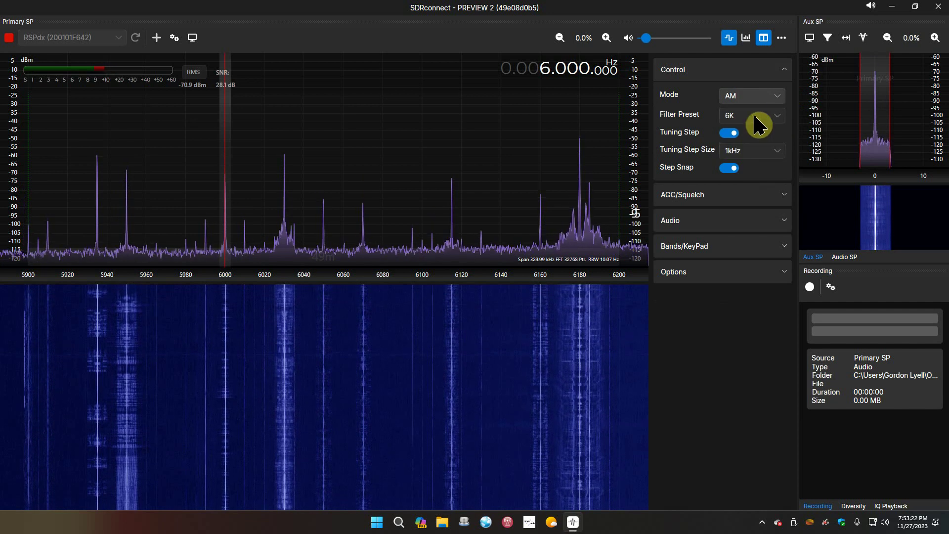
left_click(778, 117)
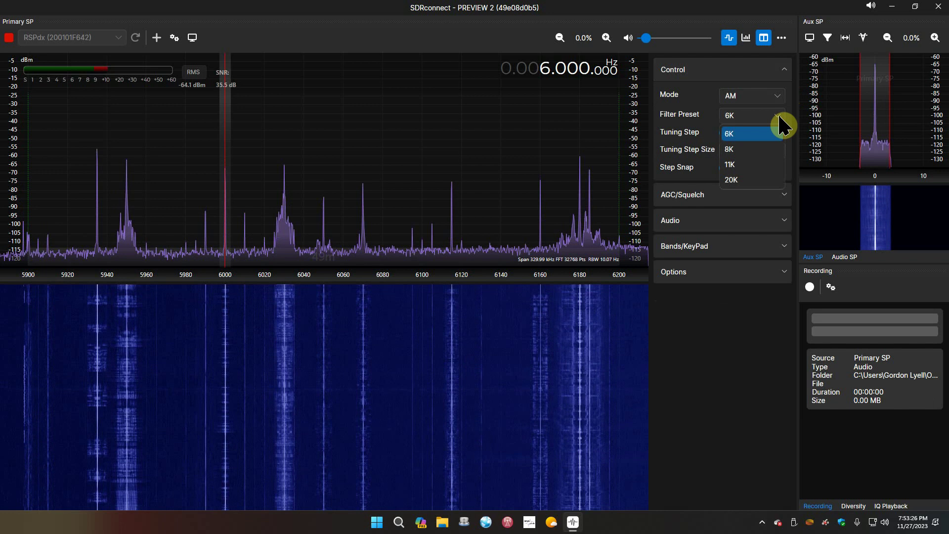
left_click(780, 119)
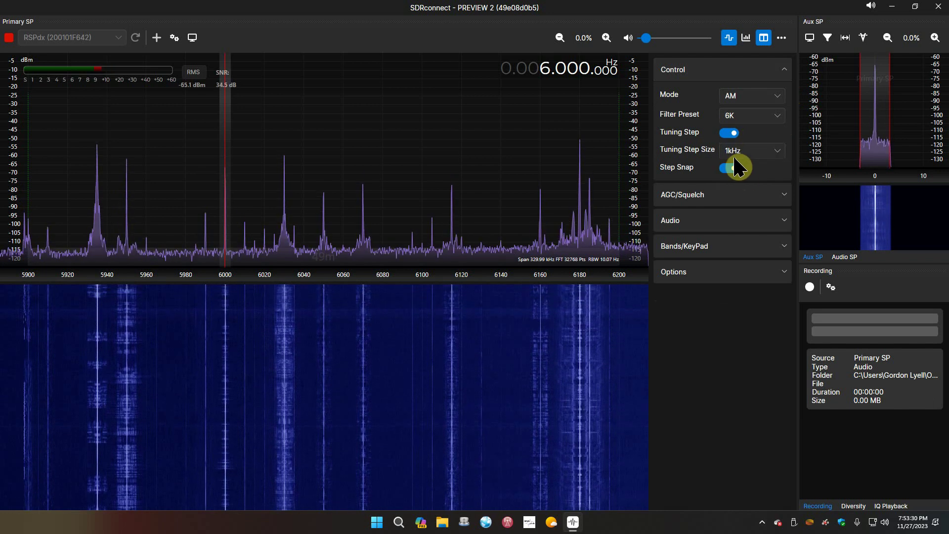
left_click(780, 155)
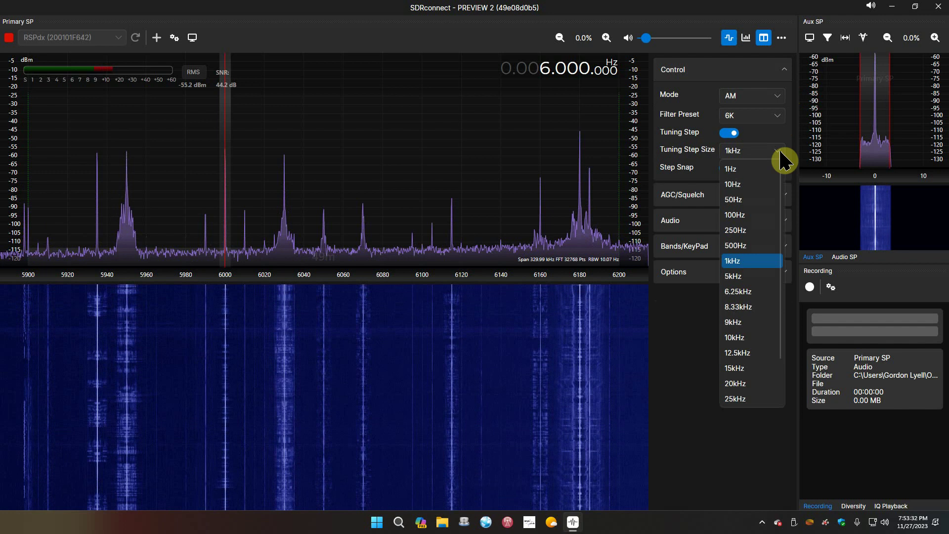
left_click(783, 157)
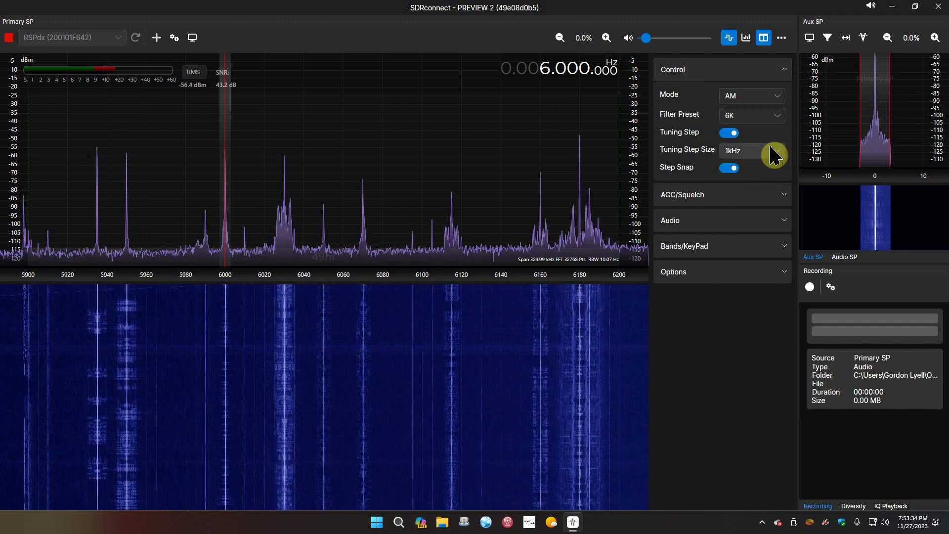
left_click(789, 70)
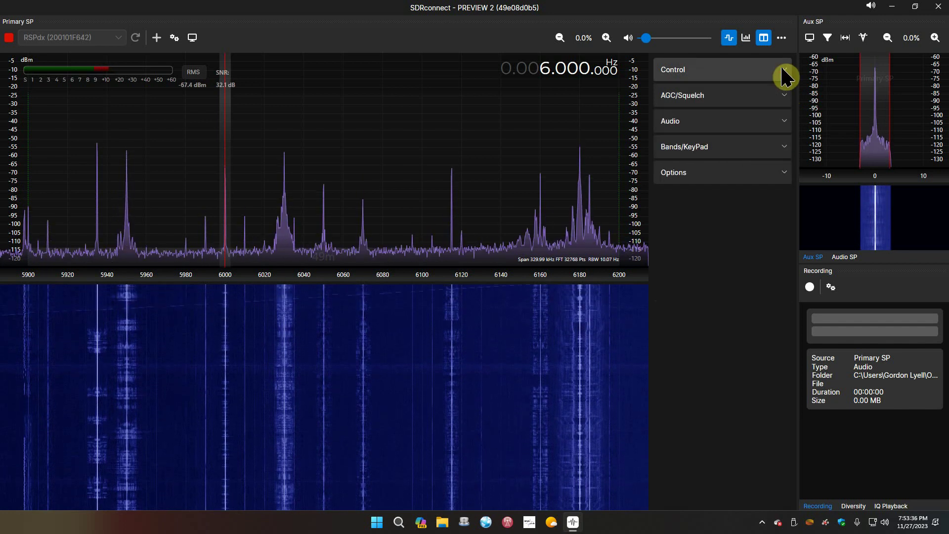
left_click(786, 151)
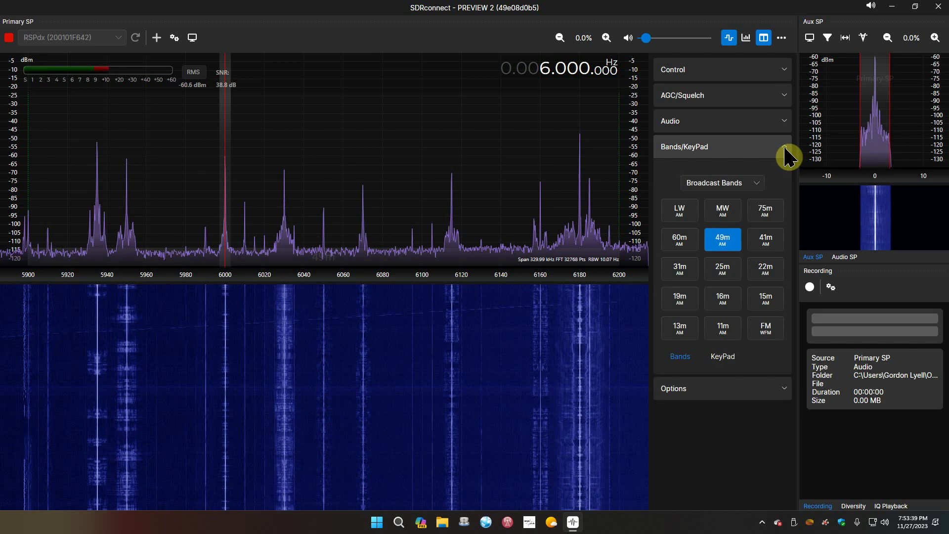
left_click(722, 356)
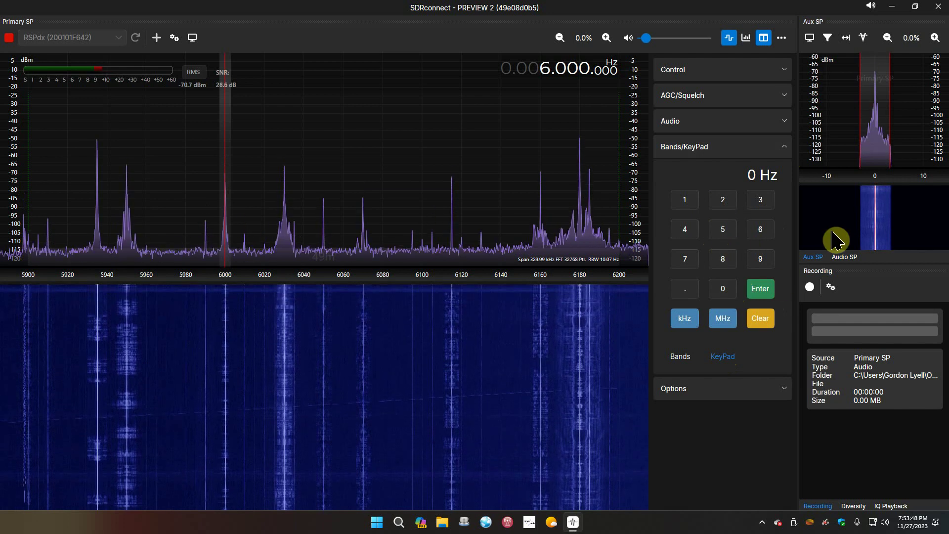
left_click(787, 151)
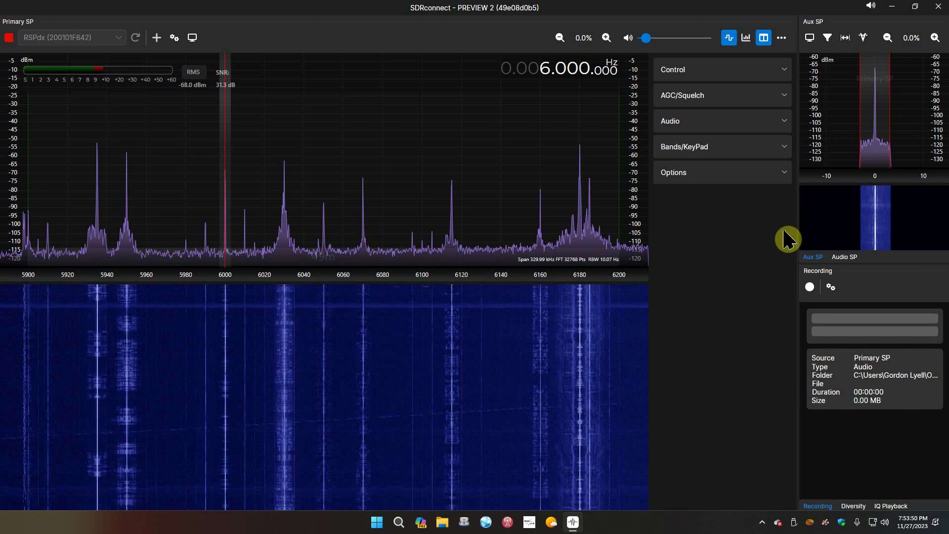
- Hide the sidebar and cycle the spectrum/waterfall views, ending with both shown
left_click(765, 38)
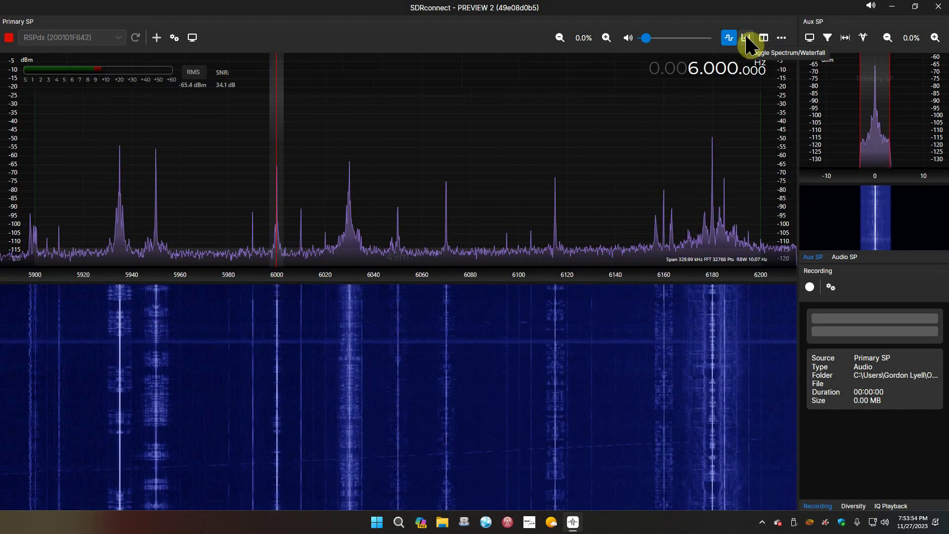
left_click(747, 38)
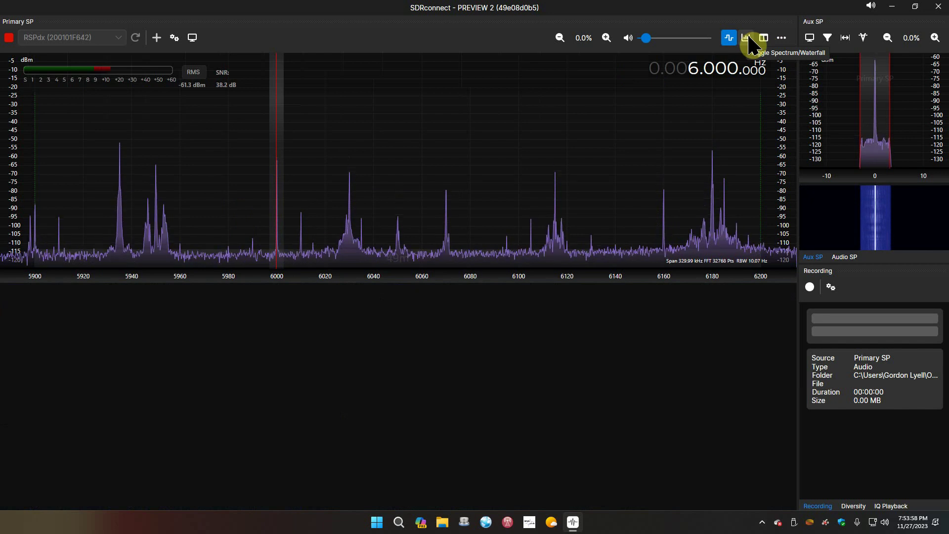
left_click(748, 37)
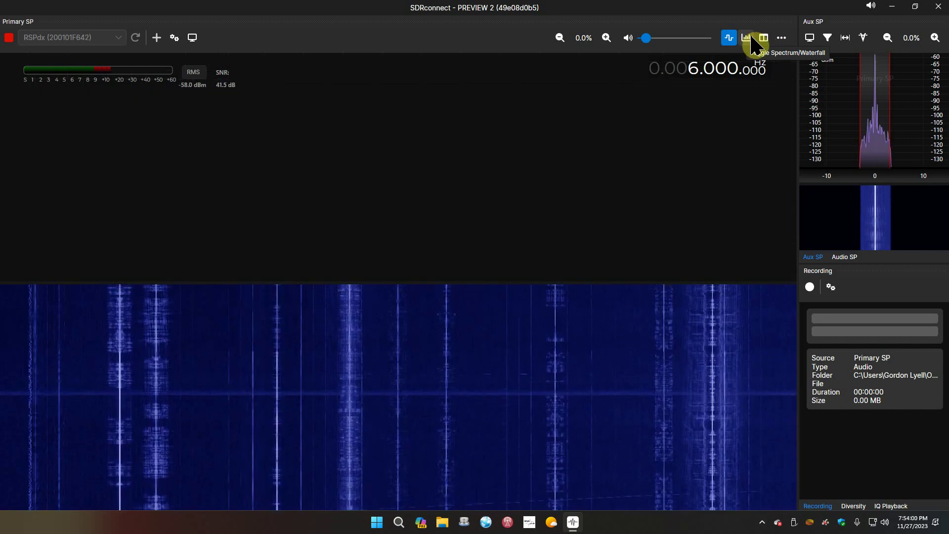
left_click(749, 39)
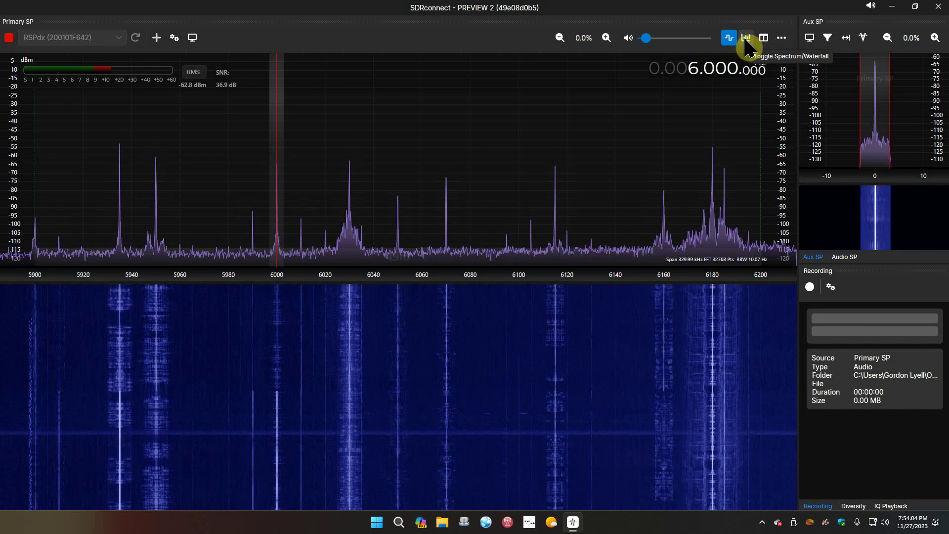
left_click(746, 40)
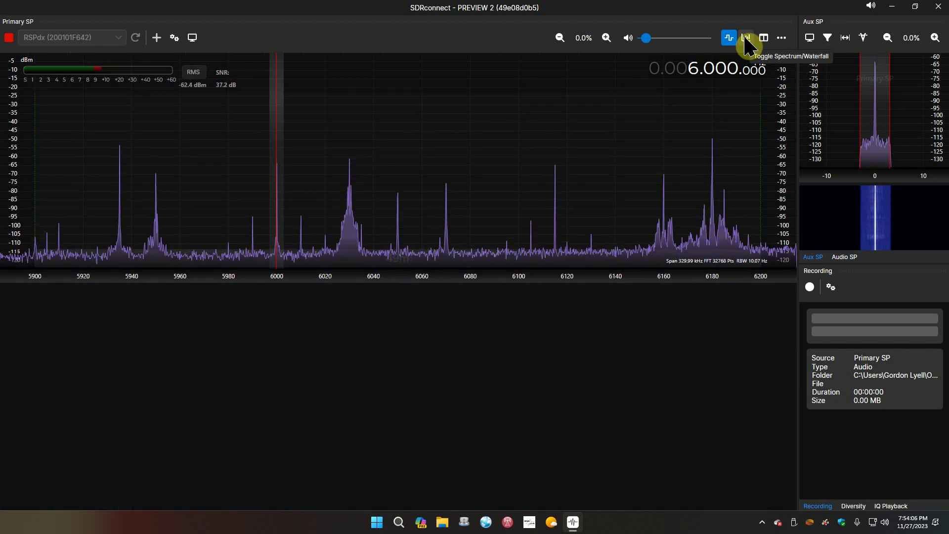
left_click(746, 40)
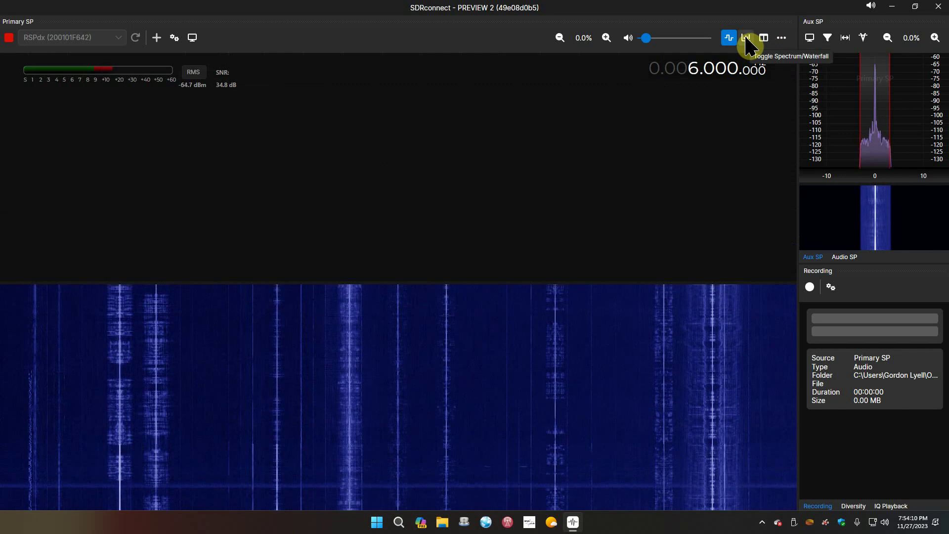
left_click(746, 40)
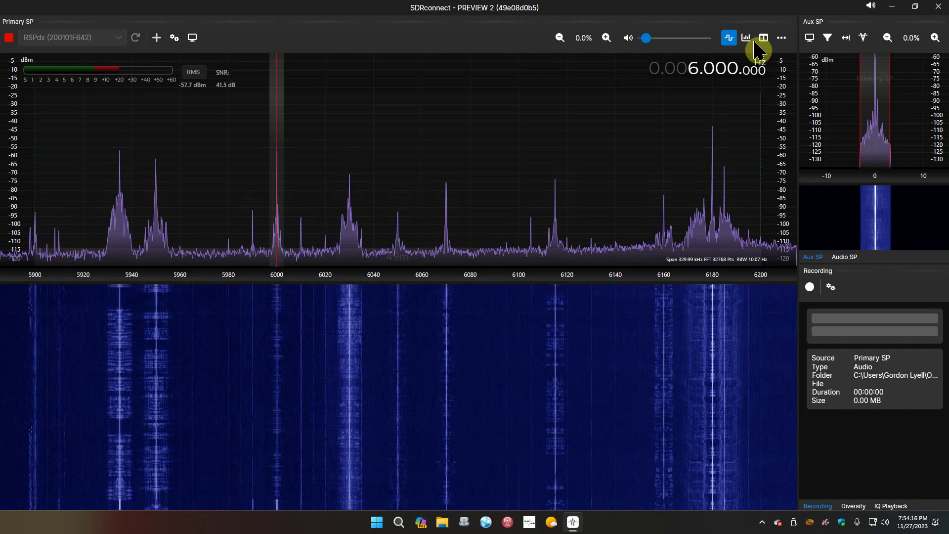
- In Display Settings, set waterfall averaging to 40 and waterfall gain to 59
left_click(193, 40)
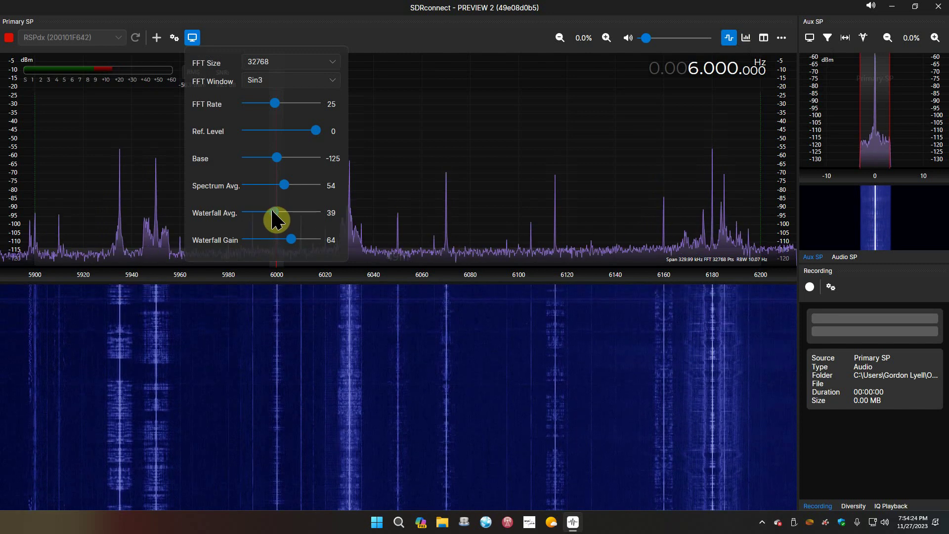
left_click_drag(276, 220, 302, 219)
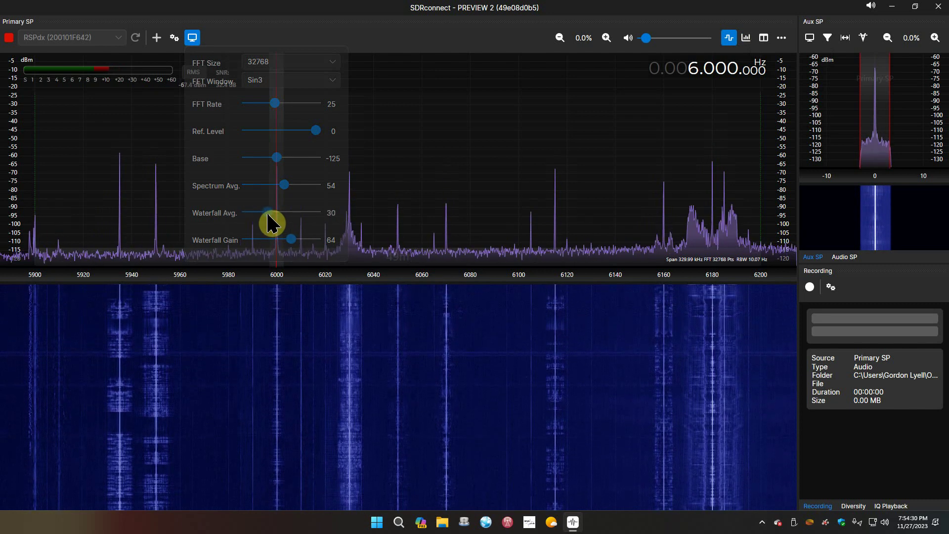
left_click_drag(272, 224, 274, 211)
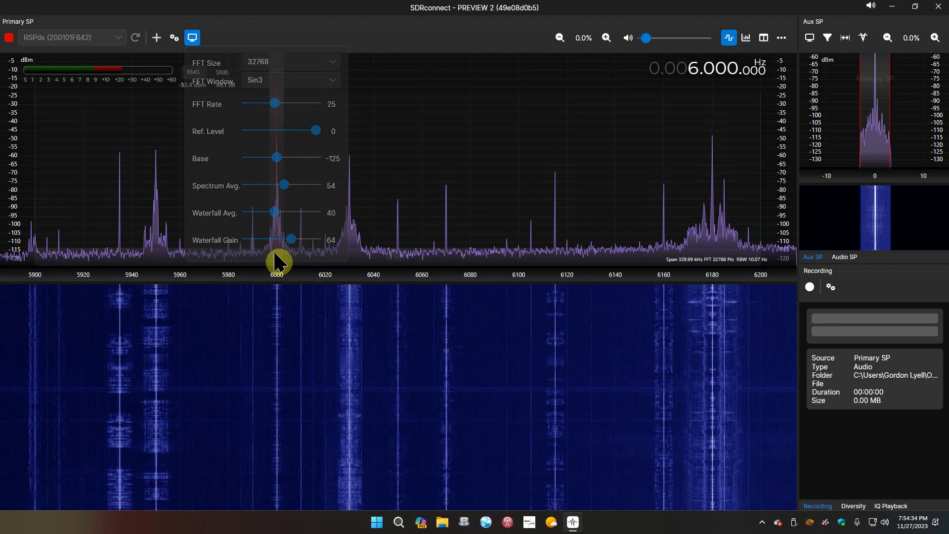
left_click_drag(276, 260, 310, 239)
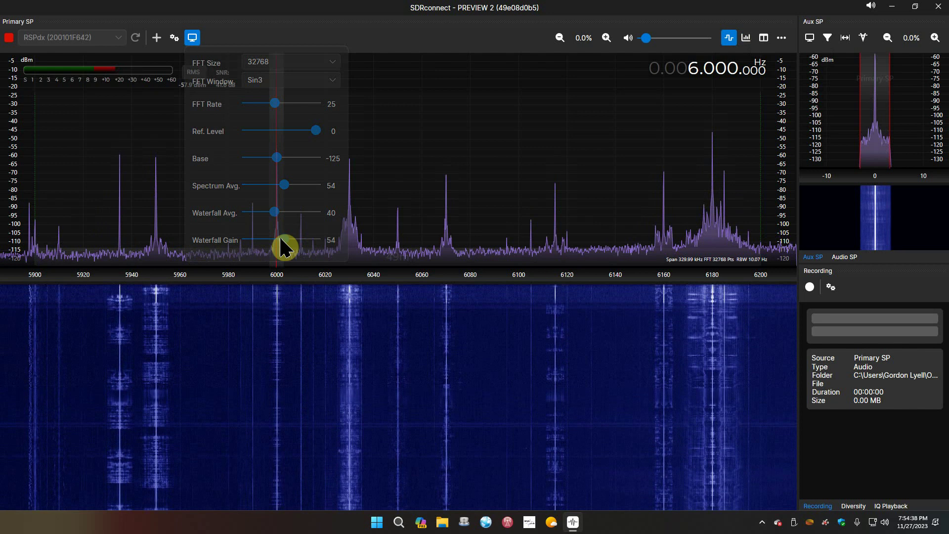
left_click_drag(251, 246, 292, 246)
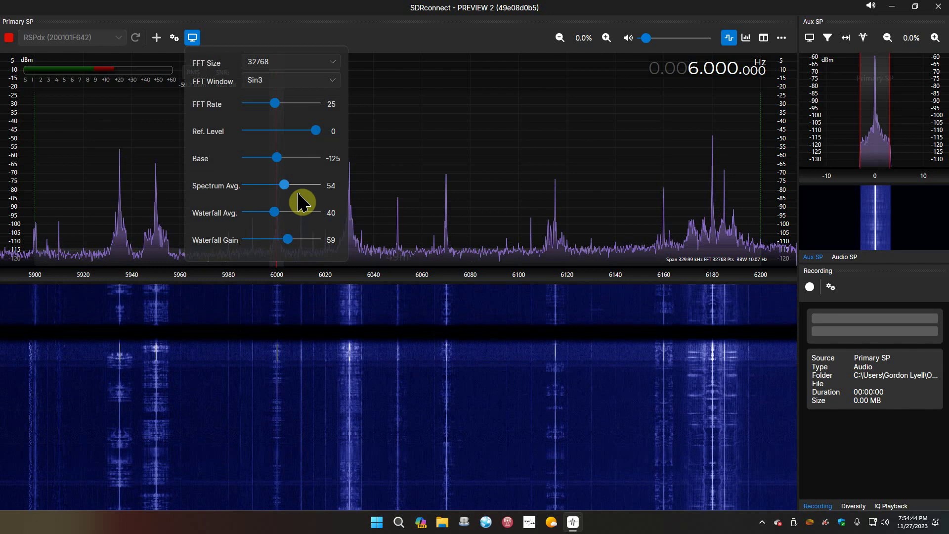
- Raise spectrum averaging to 73, set base level to -123 and adjust the reference level
left_click_drag(290, 191, 447, 186)
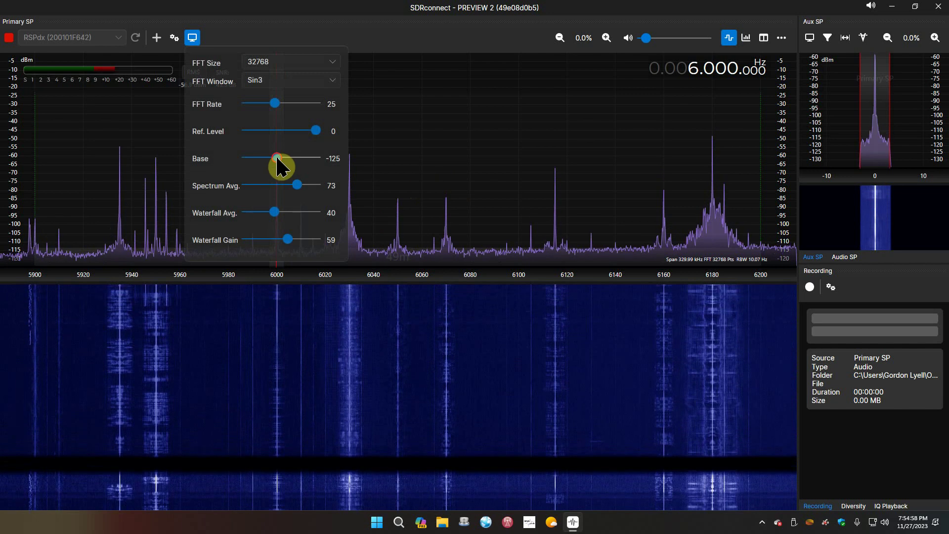
mouse_move(277, 163)
left_mouse_down()
mouse_move(305, 168)
mouse_move(266, 168)
left_mouse_up()
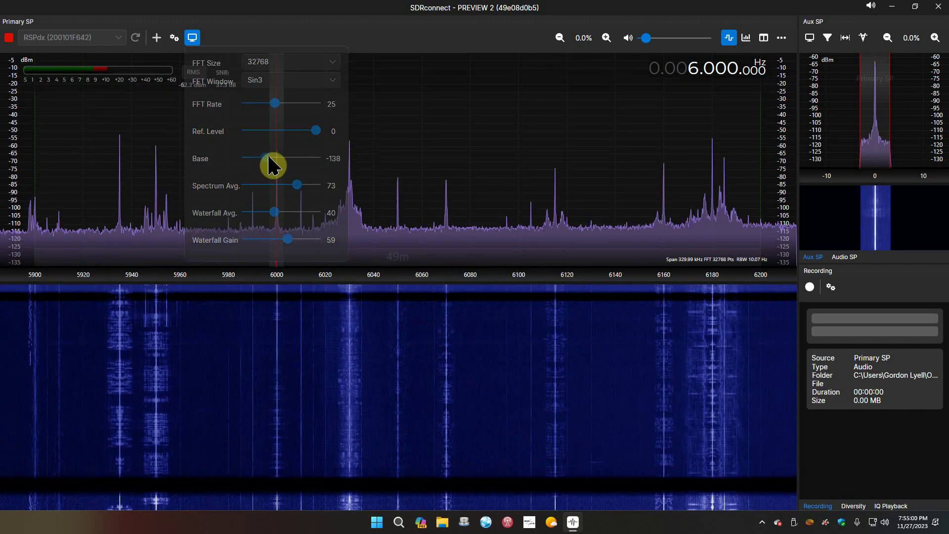
mouse_move(271, 163)
left_mouse_down()
mouse_move(291, 163)
mouse_move(282, 163)
left_mouse_up()
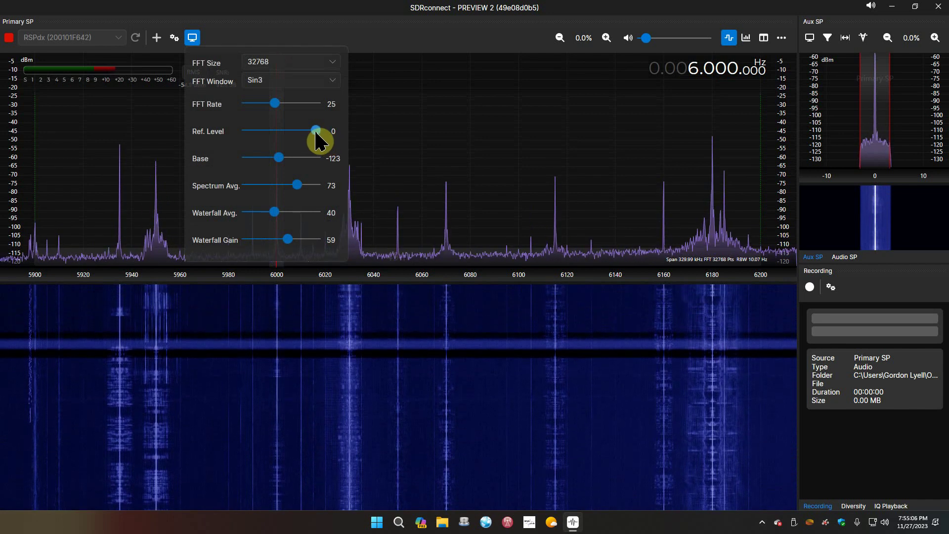
mouse_move(315, 131)
left_mouse_down()
mouse_move(274, 131)
mouse_move(319, 143)
left_mouse_up()
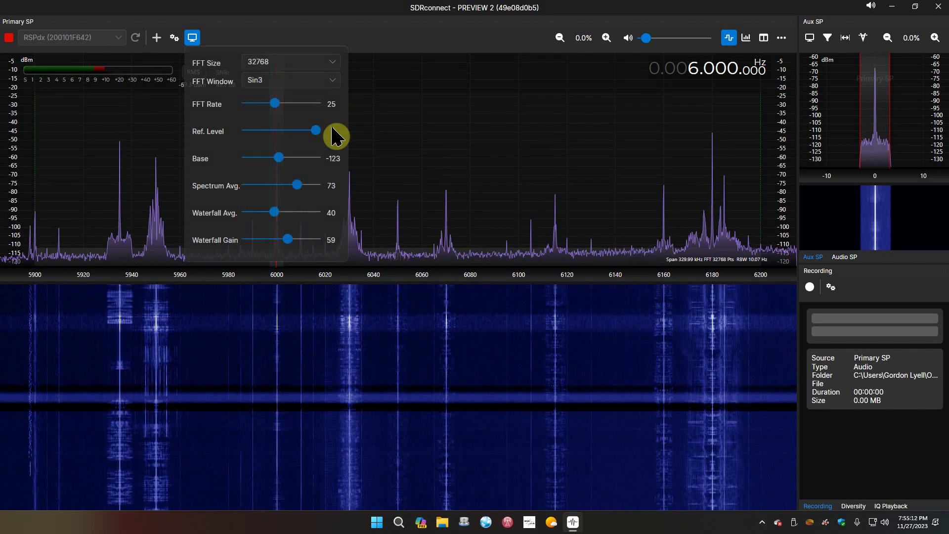
- Switch the RSPdx antenna input to Antenna C, then add virtual receiver Primary SP - VRX0
left_click(193, 38)
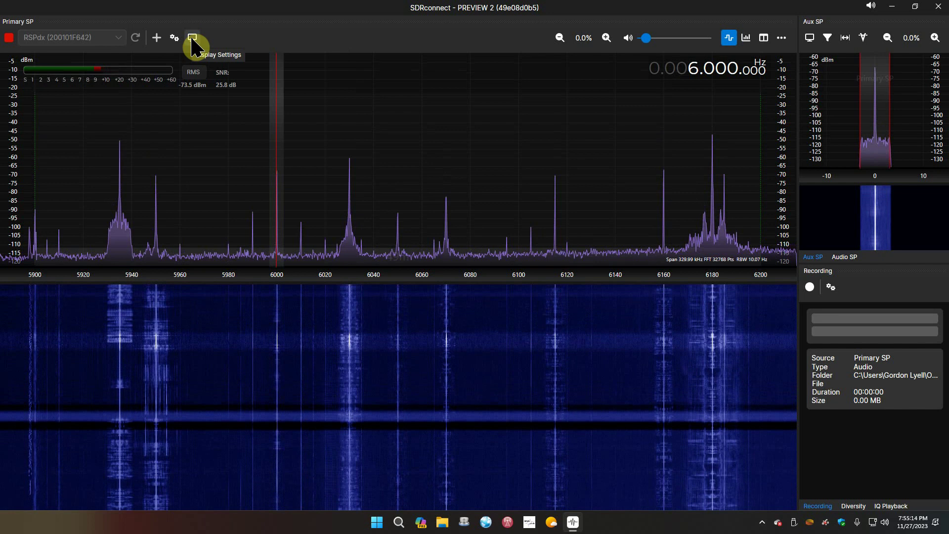
left_click(174, 38)
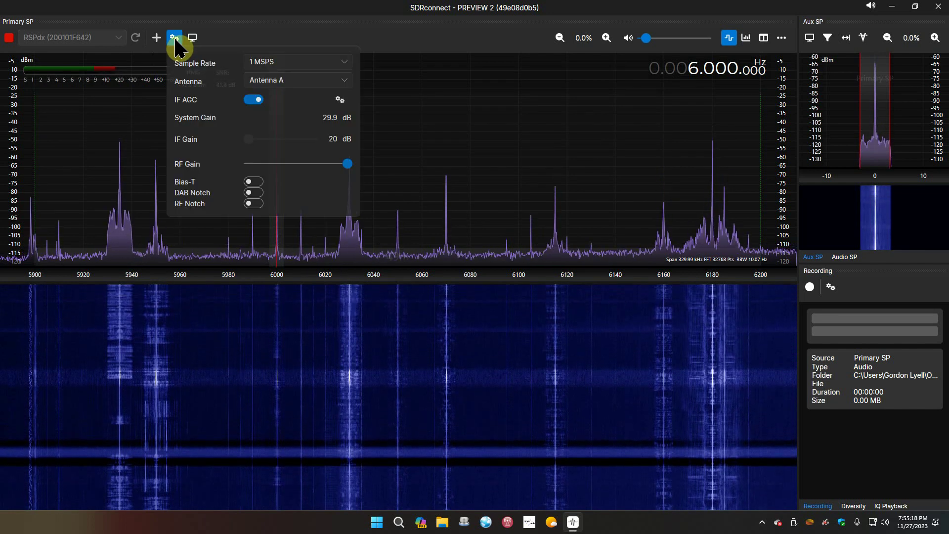
left_click(344, 84)
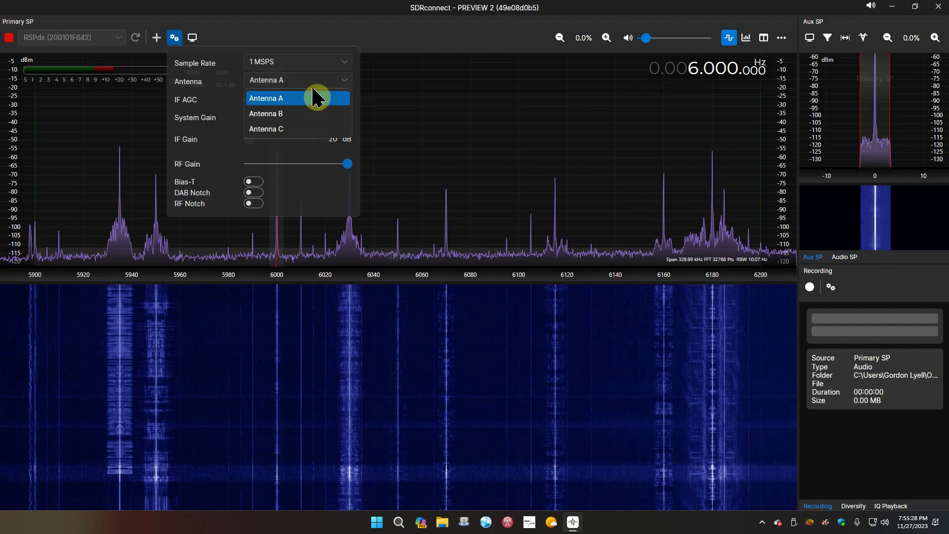
left_click(272, 131)
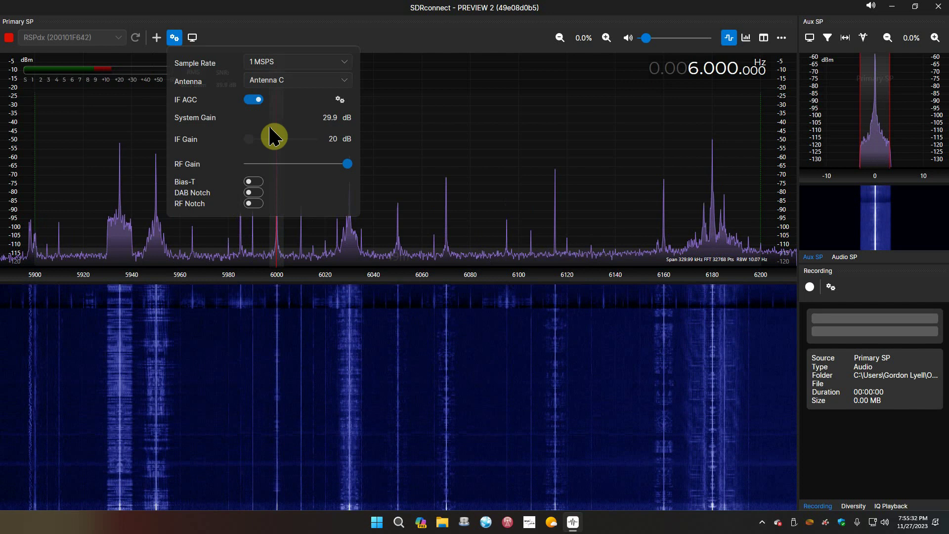
left_click(343, 84)
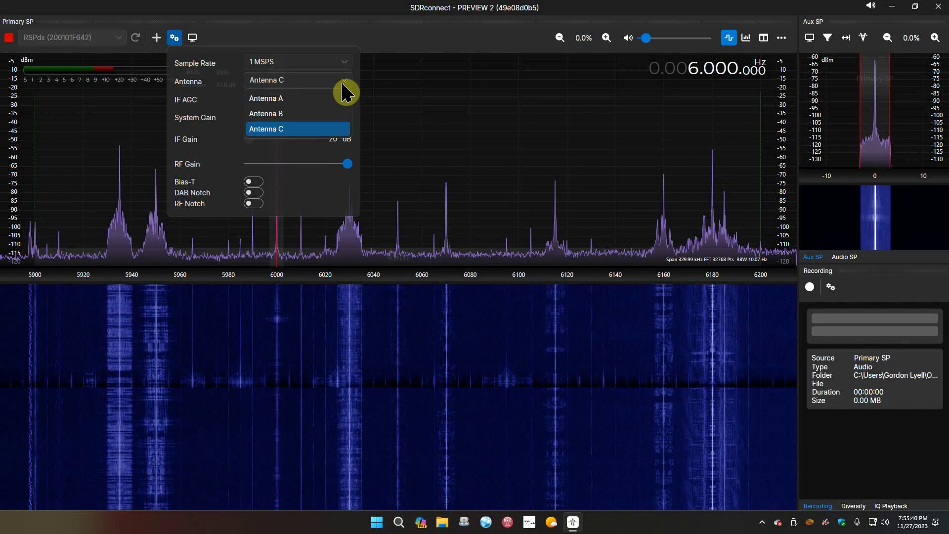
left_click(348, 90)
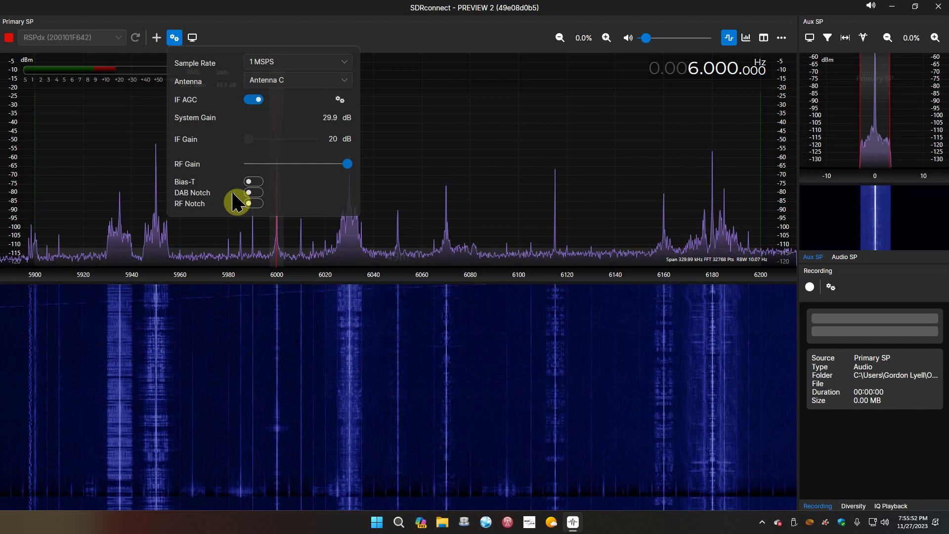
left_click(174, 39)
left_click(156, 39)
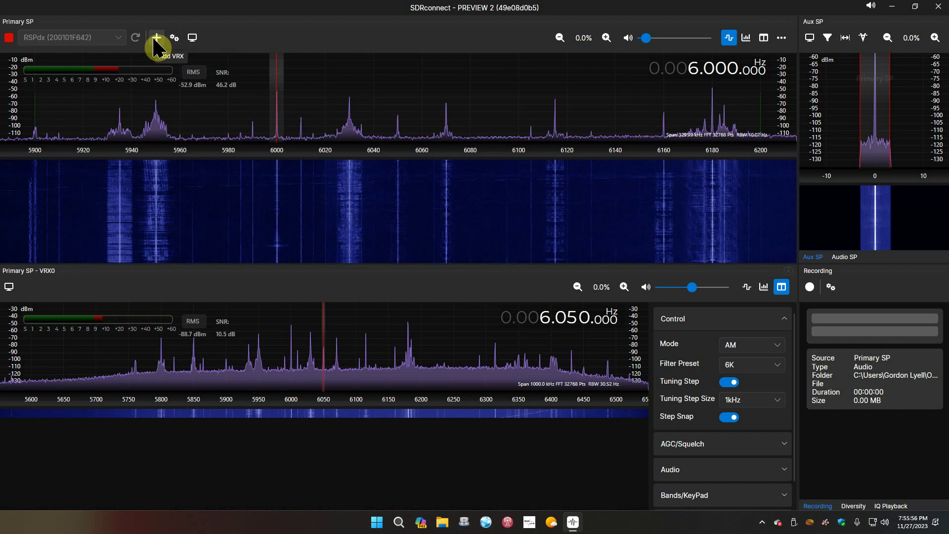
- Add virtual receiver VRX1, then close both the VRX0 and VRX1 panels
left_click(156, 39)
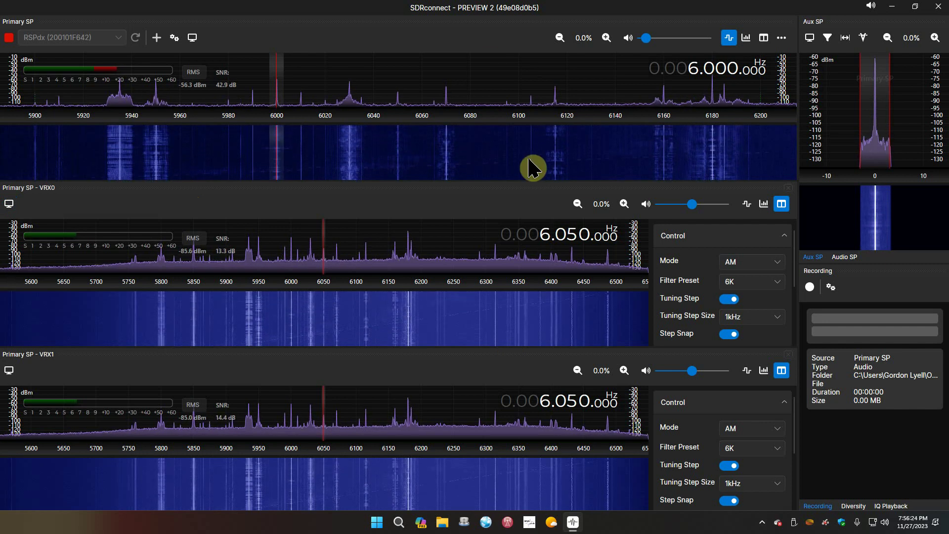
left_click(790, 188)
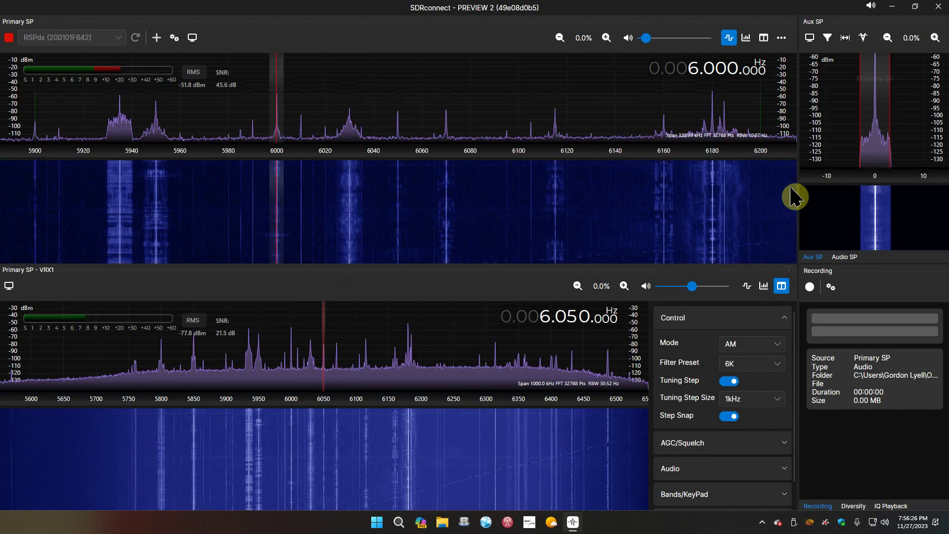
left_click(790, 270)
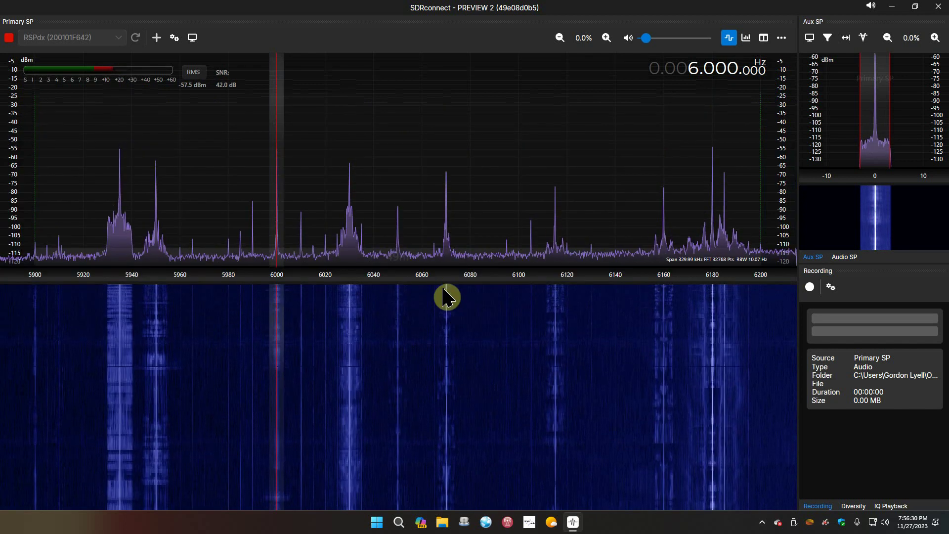
- Drag the spectrum/waterfall divider down to enlarge the spectrum, and set the signal meter to RMS
left_click_drag(447, 282, 447, 302)
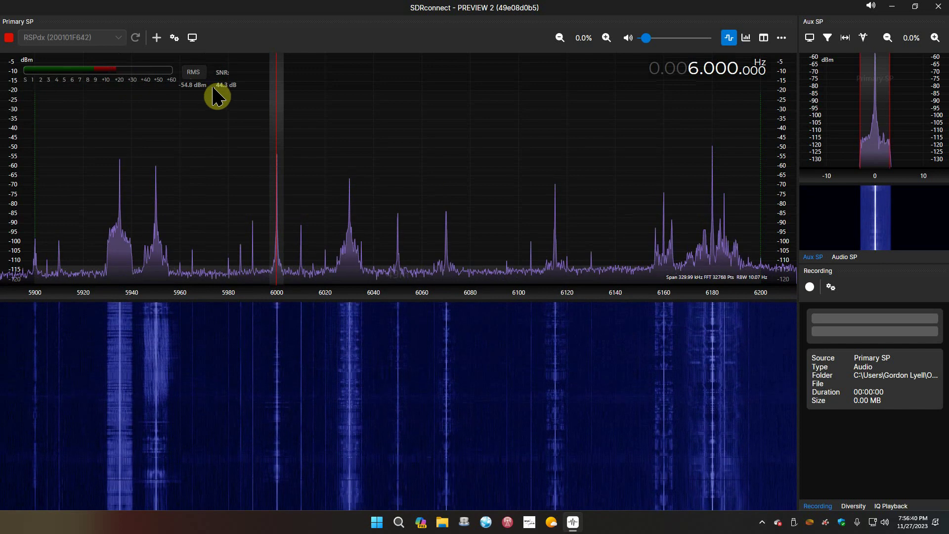
left_click(194, 72)
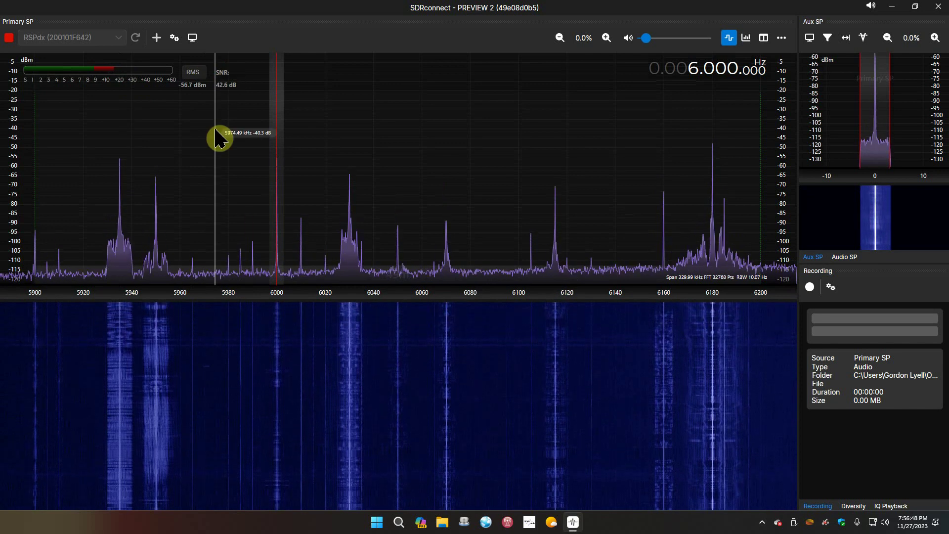
left_click(197, 72)
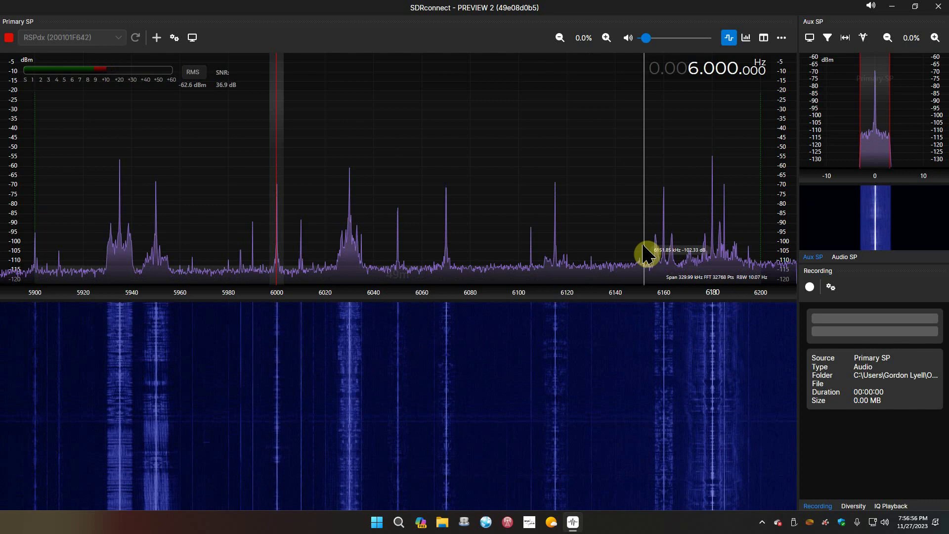
left_click(831, 289)
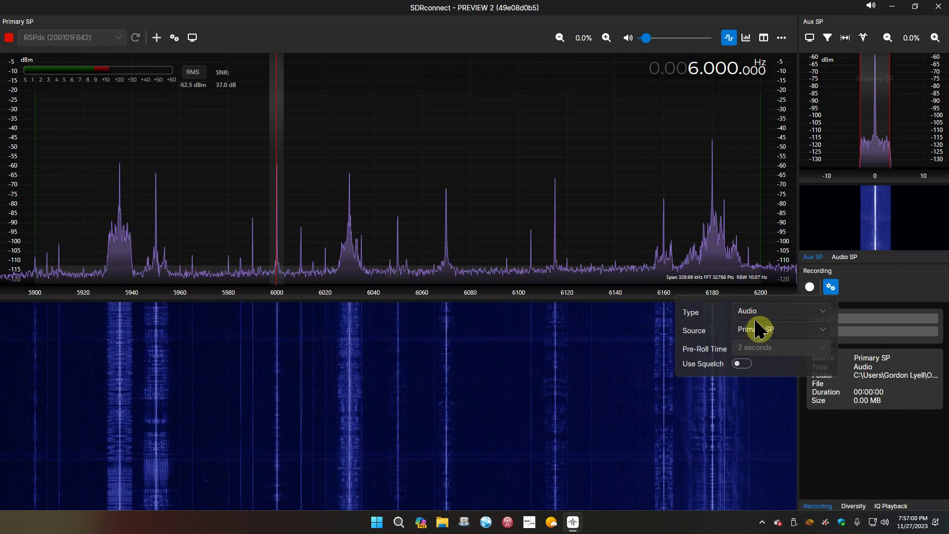
left_click(827, 315)
left_click(827, 316)
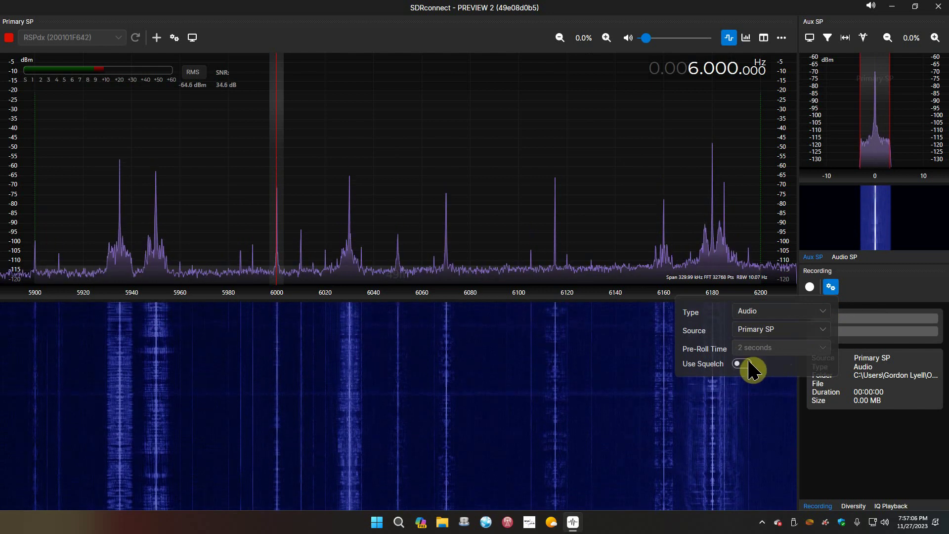
left_click(832, 289)
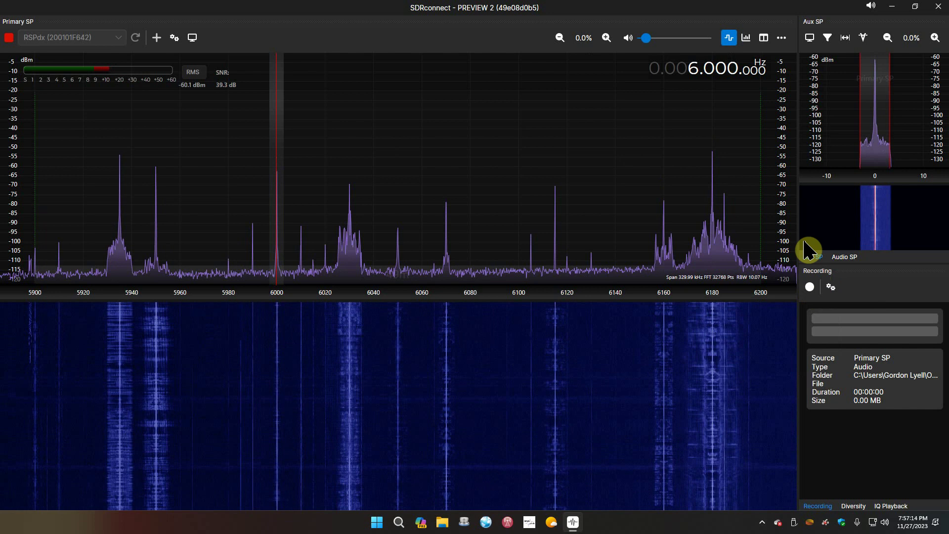
- Widen the Aux SP and recording column, and zoom the Aux SP spectrum in and back out
left_click_drag(799, 231, 714, 237)
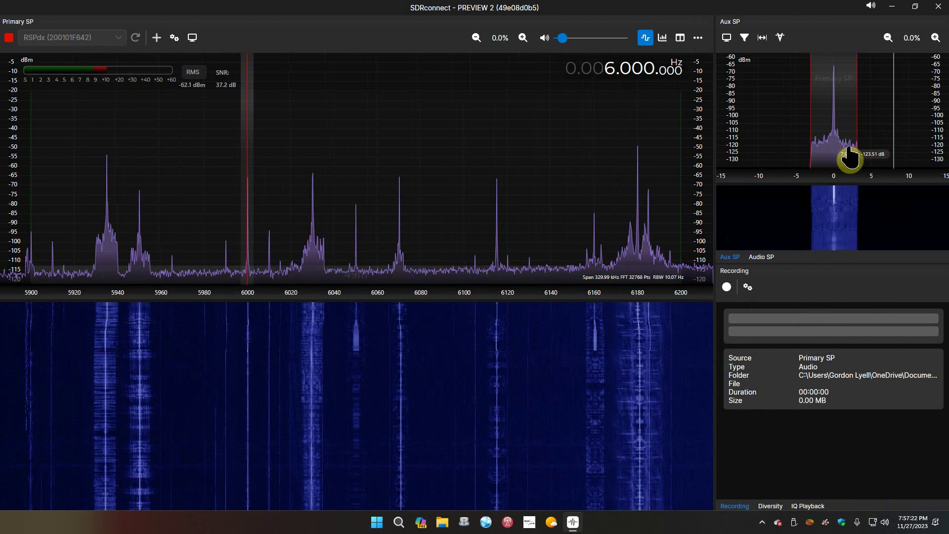
left_click(935, 38)
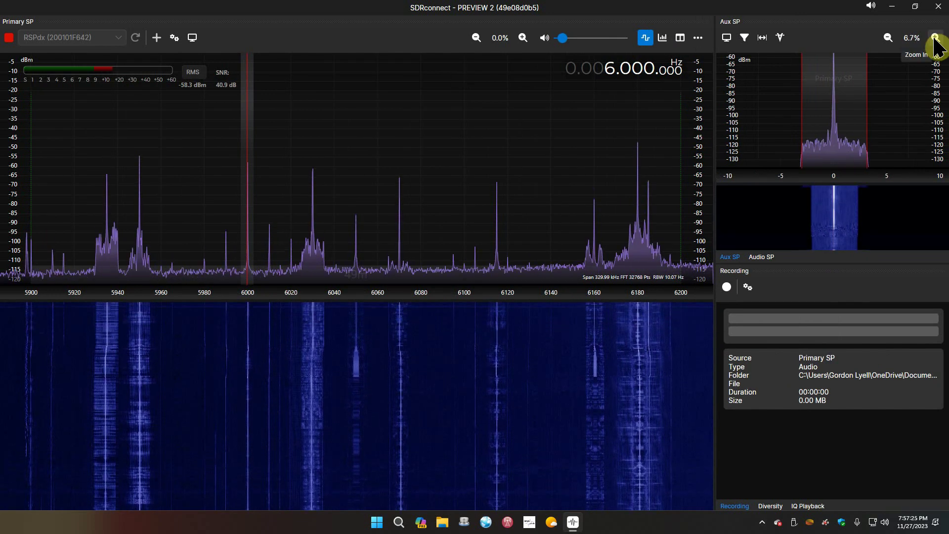
left_click(887, 38)
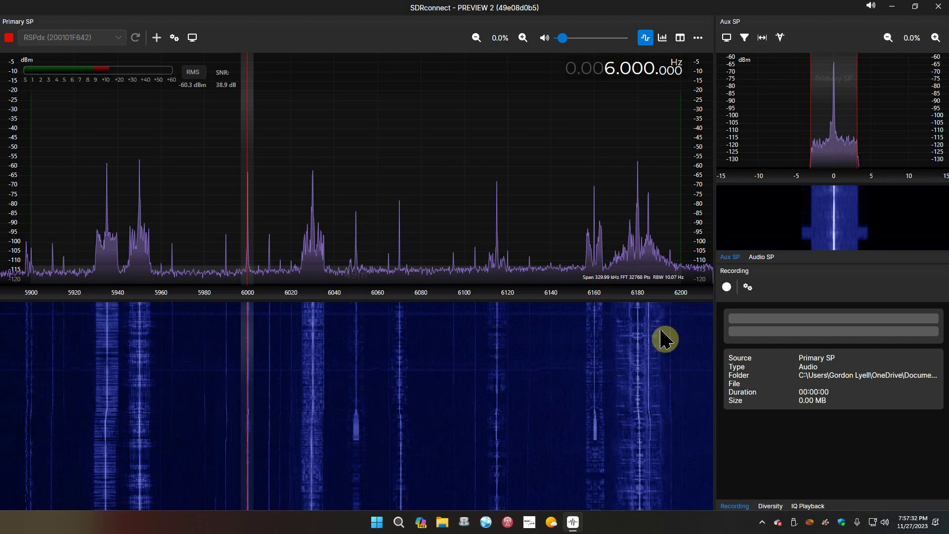
- Show the sidebar's receiver control sections and expand then collapse Bands/KeyPad
left_click(681, 38)
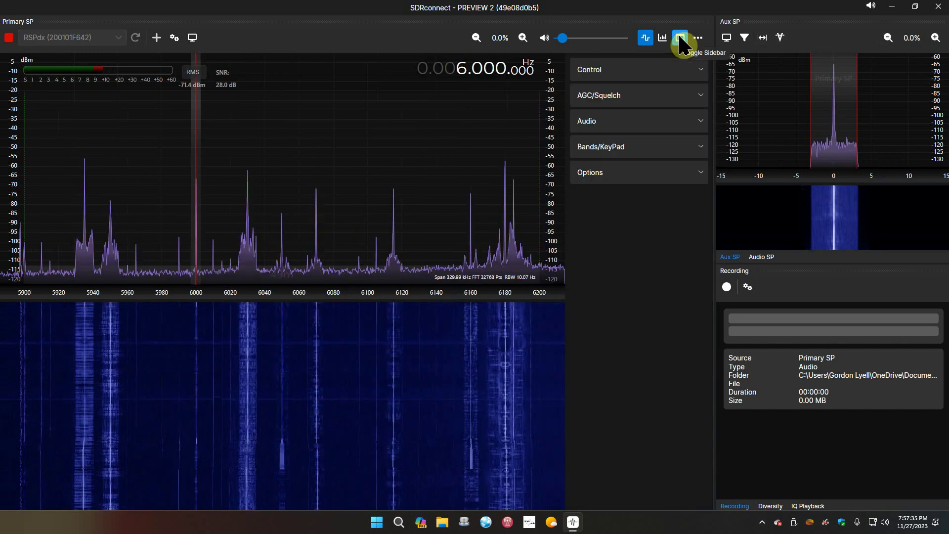
left_click(699, 147)
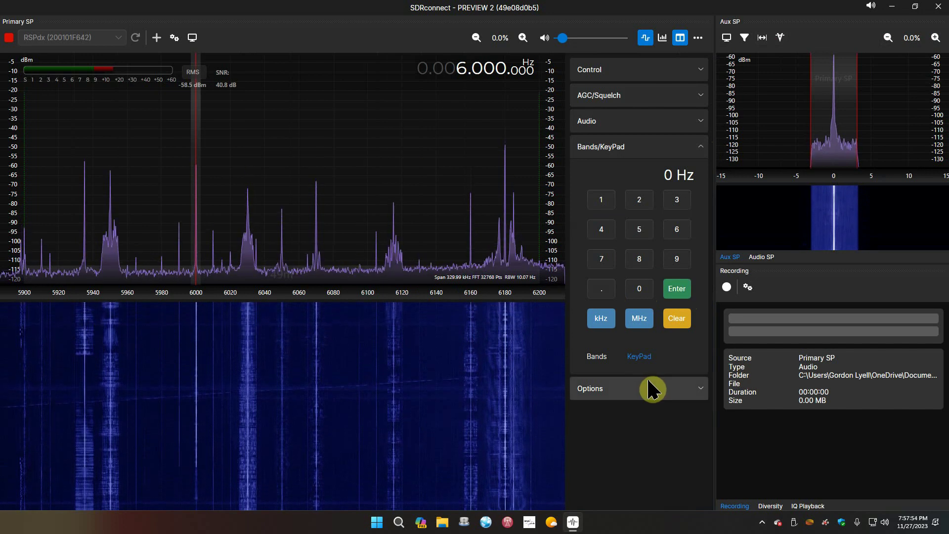
left_click(706, 148)
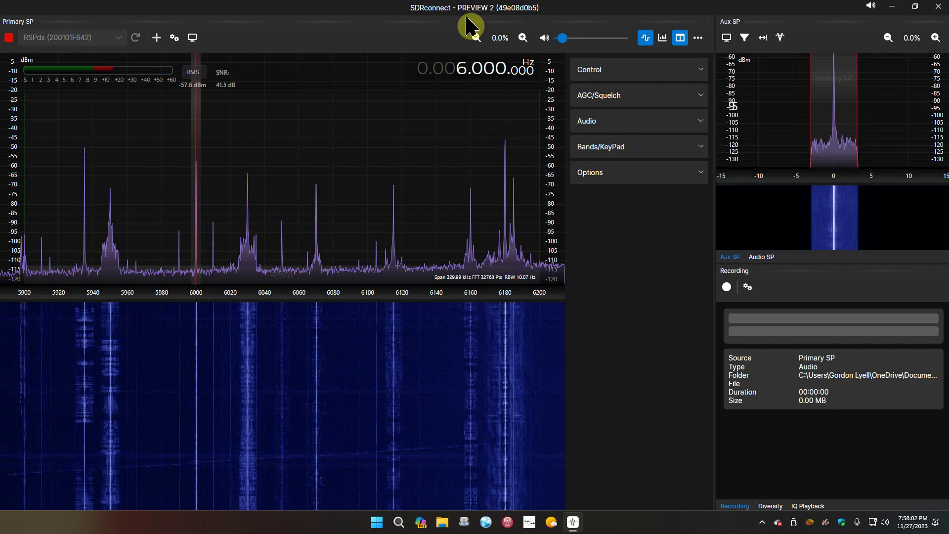
- Hide the sidebar so the 6.000 MHz spectrum and waterfall span the main area
left_click(682, 38)
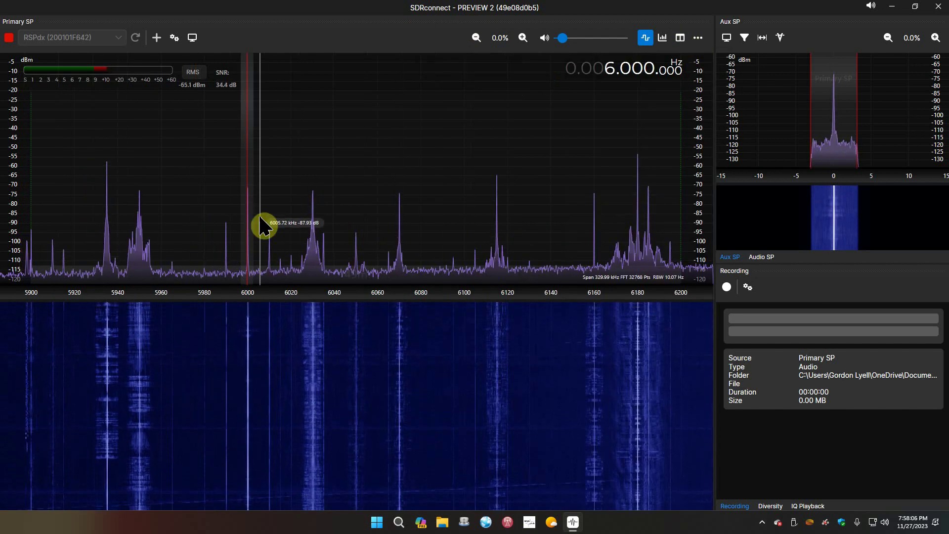